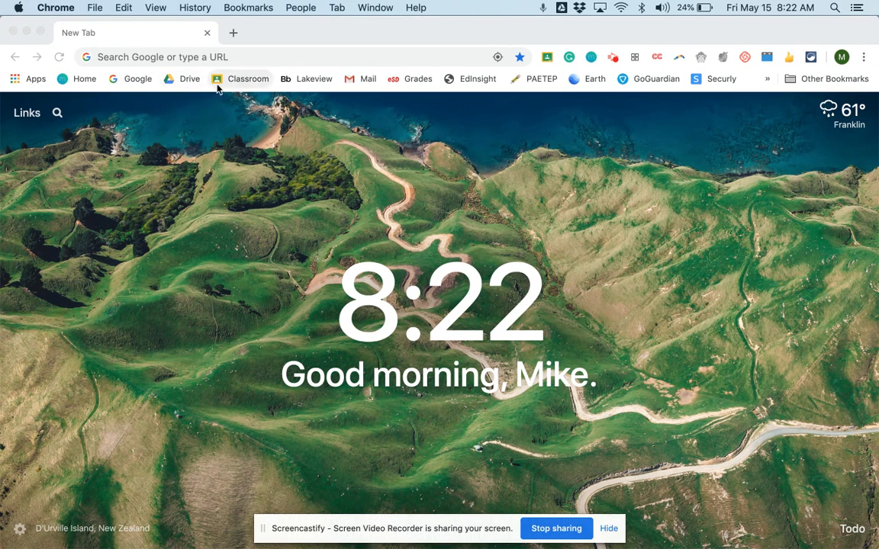
- Go to Google Drive and open the Daily U.S. History I Slide presentation from My Drive
{"action": "left_click", "coordinate": [181, 85]}
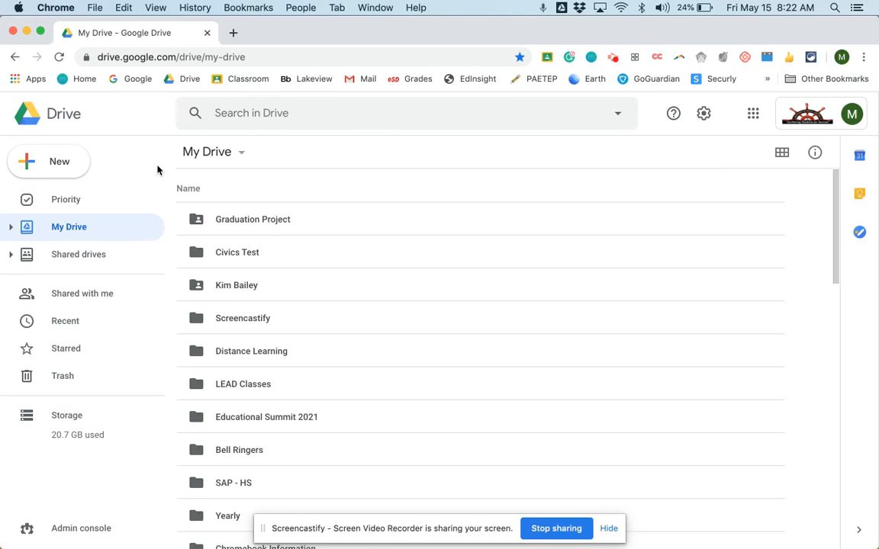
{"action": "scroll", "coordinate": [183, 241], "scroll_direction": "down", "scroll_amount": 5}
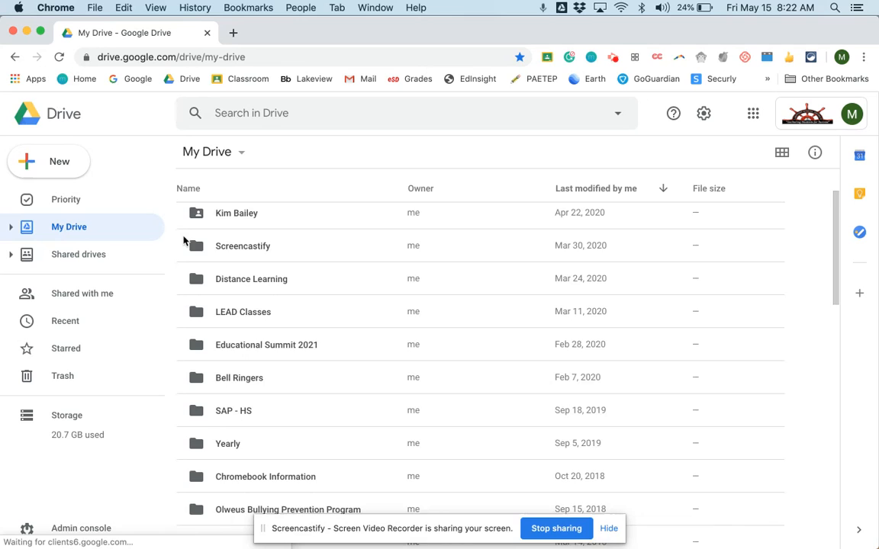
{"action": "scroll", "coordinate": [183, 241], "scroll_direction": "up", "scroll_amount": 3}
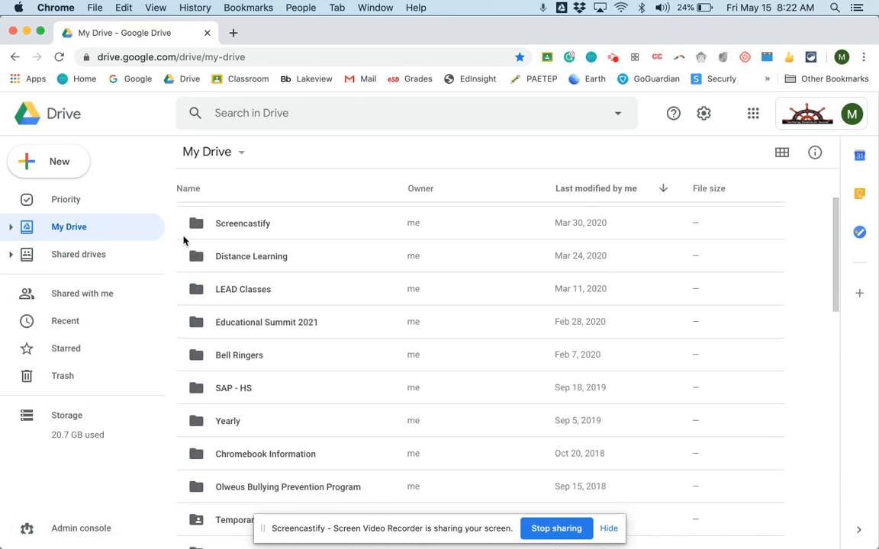
{"action": "scroll", "coordinate": [183, 241], "scroll_direction": "down", "scroll_amount": 8}
{"action": "scroll", "coordinate": [184, 241], "scroll_direction": "down", "scroll_amount": 8}
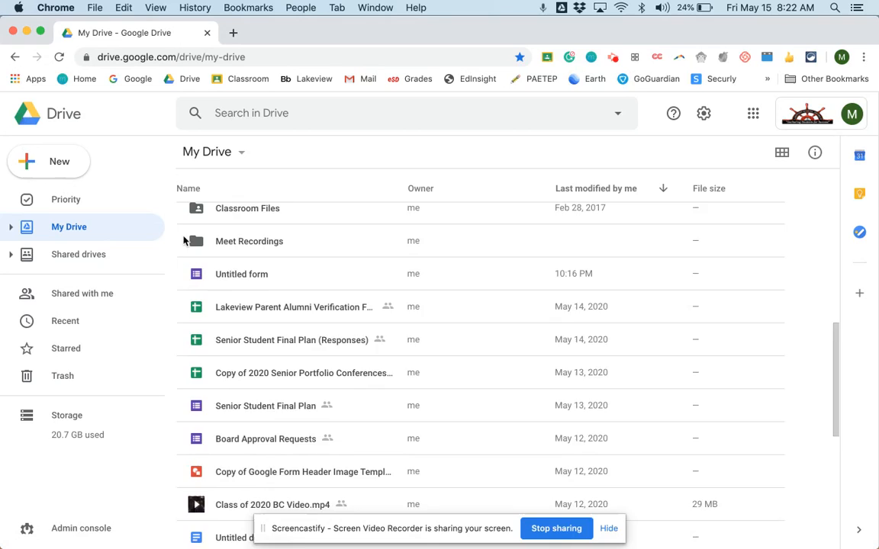
{"action": "scroll", "coordinate": [185, 239], "scroll_direction": "down", "scroll_amount": 5}
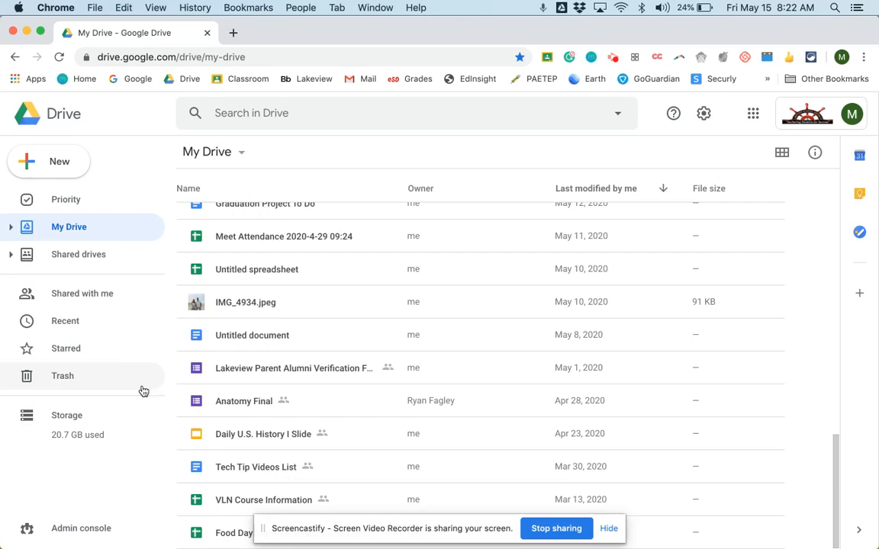
{"action": "double_click", "coordinate": [220, 436]}
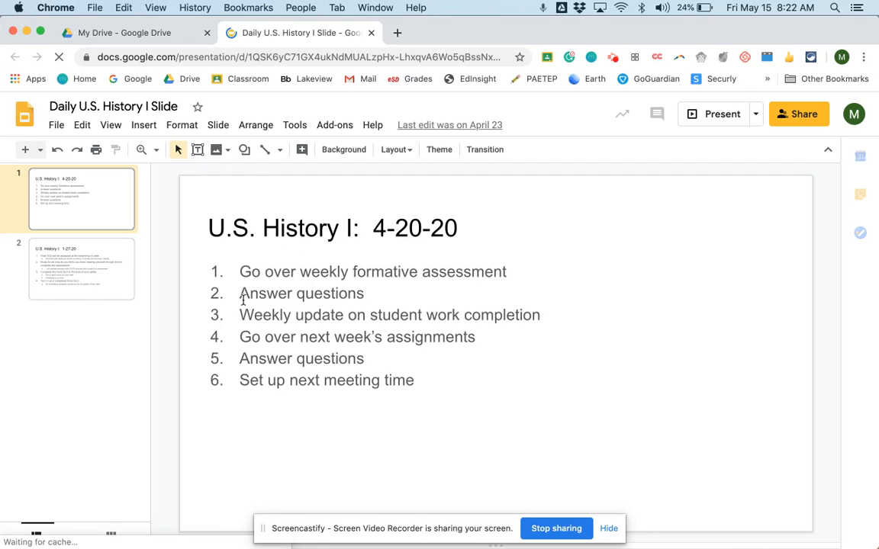
- Open the presentation's version history and look through the dated versions back to the earliest one
{"action": "left_click", "coordinate": [58, 125]}
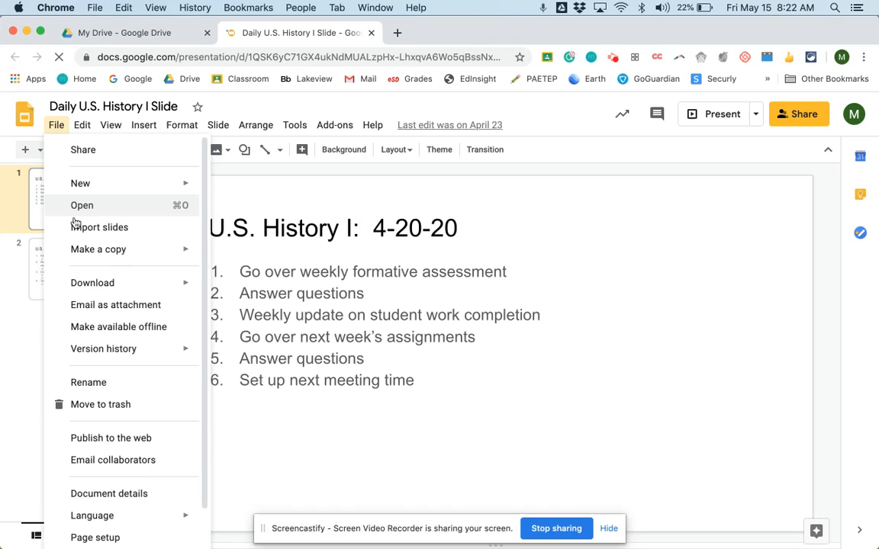
{"action": "mouse_move", "coordinate": [78, 356]}
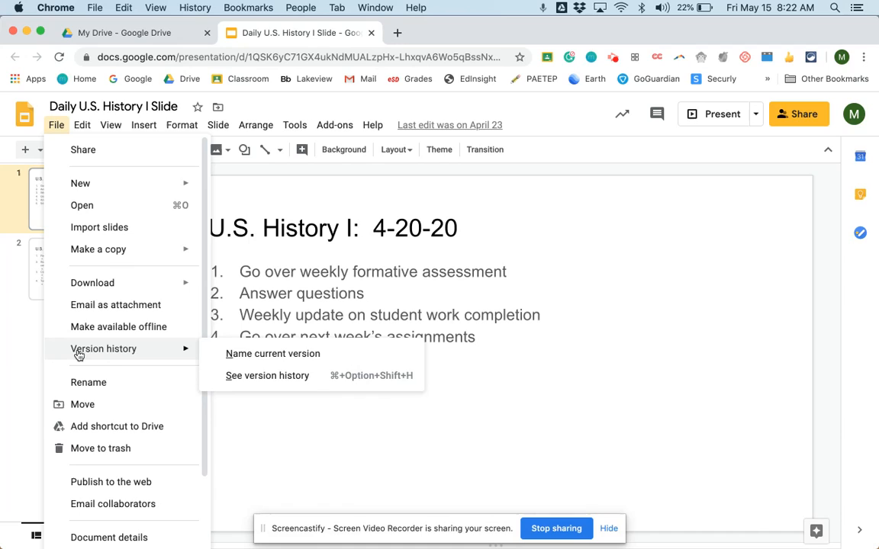
{"action": "left_click", "coordinate": [251, 376]}
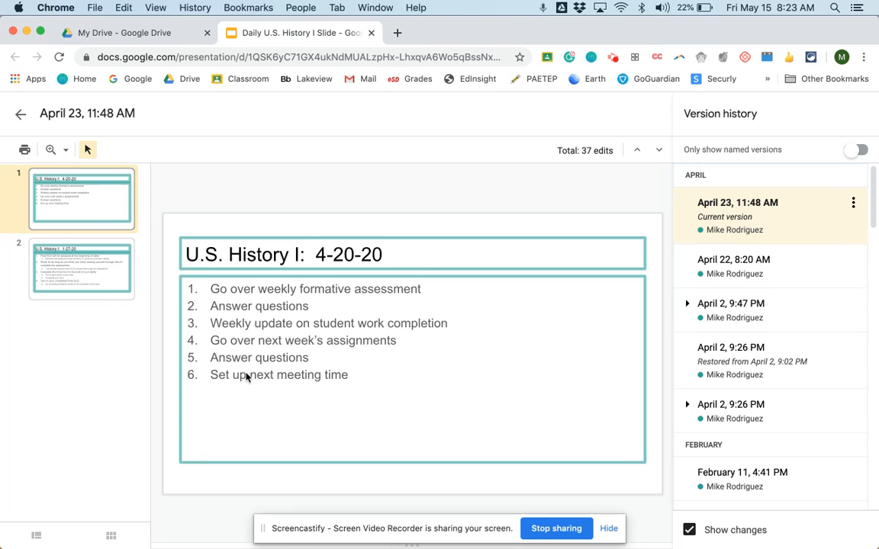
{"action": "scroll", "coordinate": [698, 277], "scroll_direction": "down", "scroll_amount": 3}
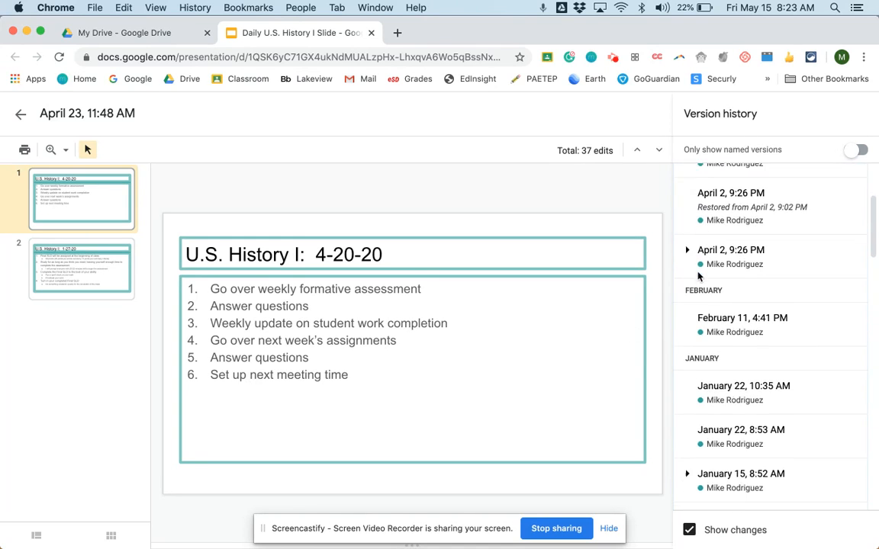
{"action": "scroll", "coordinate": [698, 276], "scroll_direction": "down", "scroll_amount": 15}
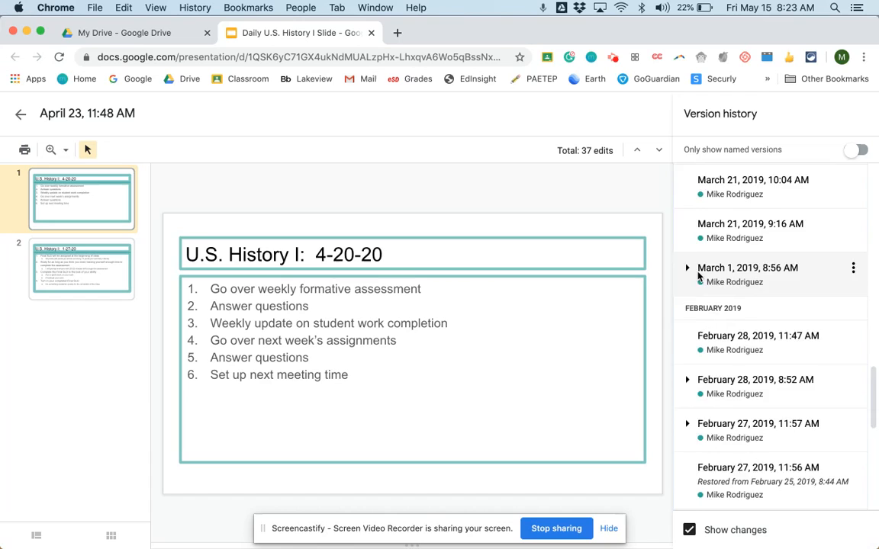
{"action": "scroll", "coordinate": [699, 277], "scroll_direction": "down", "scroll_amount": 10}
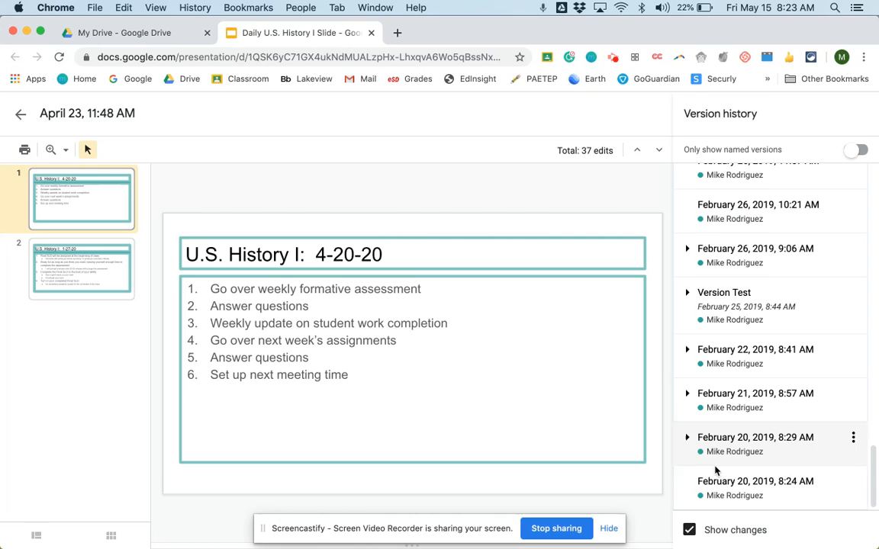
{"action": "scroll", "coordinate": [714, 355], "scroll_direction": "up", "scroll_amount": 6}
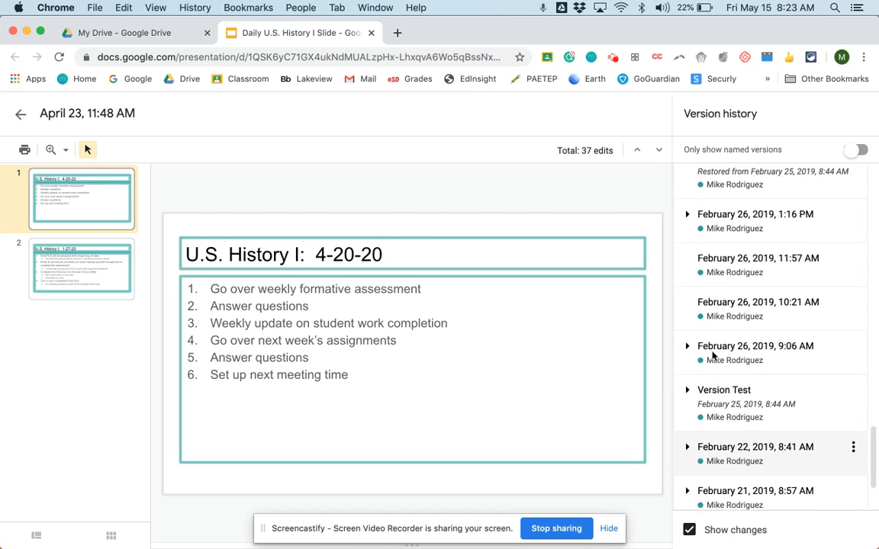
{"action": "scroll", "coordinate": [714, 354], "scroll_direction": "up", "scroll_amount": 6}
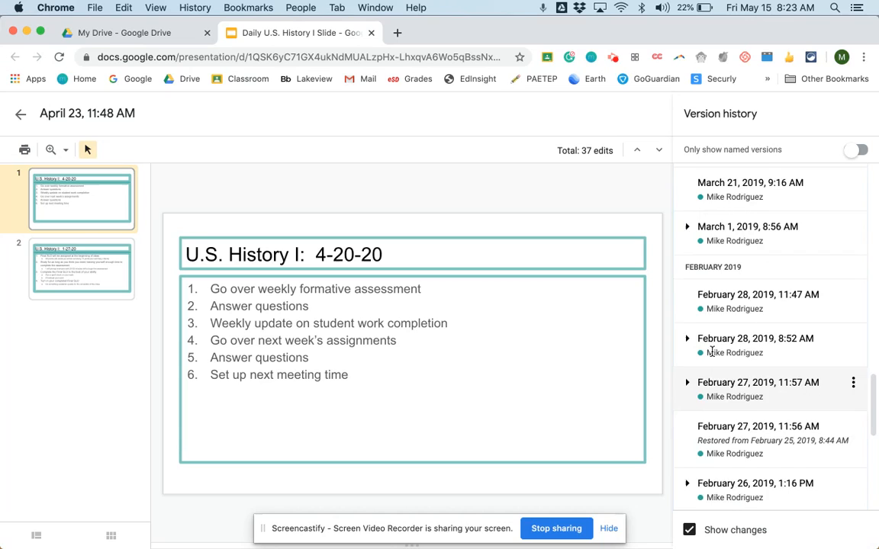
{"action": "scroll", "coordinate": [713, 354], "scroll_direction": "up", "scroll_amount": 8}
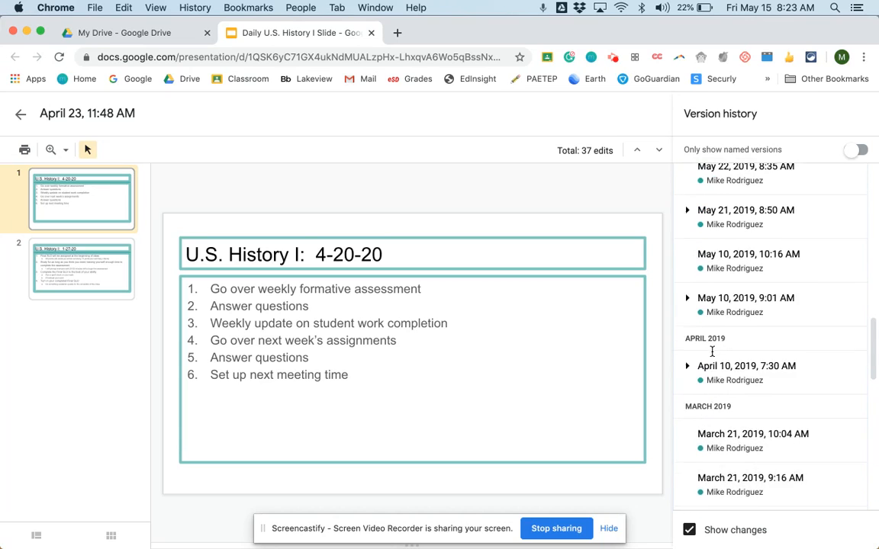
{"action": "scroll", "coordinate": [713, 355], "scroll_direction": "up", "scroll_amount": 10}
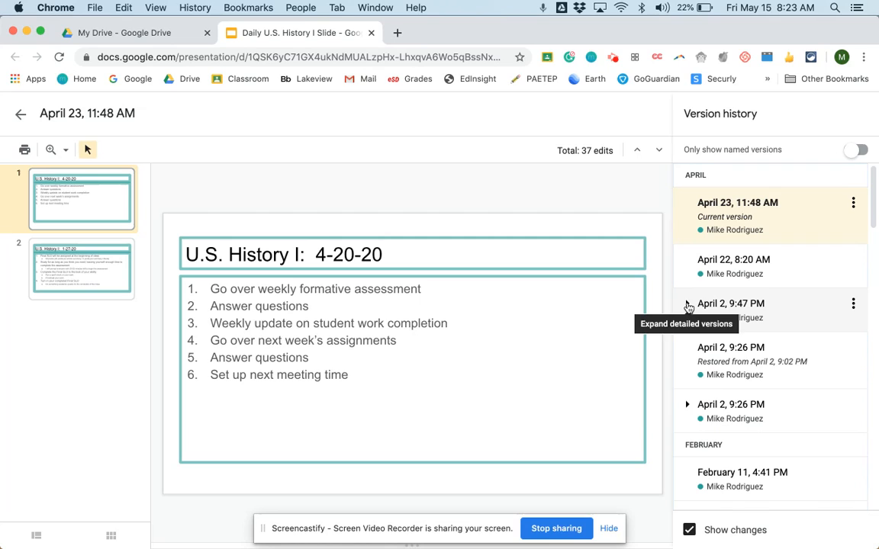
- Expand the detailed versions under April 2, 9:47 PM, January 15, 8:52 AM and January 6, 11:17 AM to review them
{"action": "left_click", "coordinate": [688, 305]}
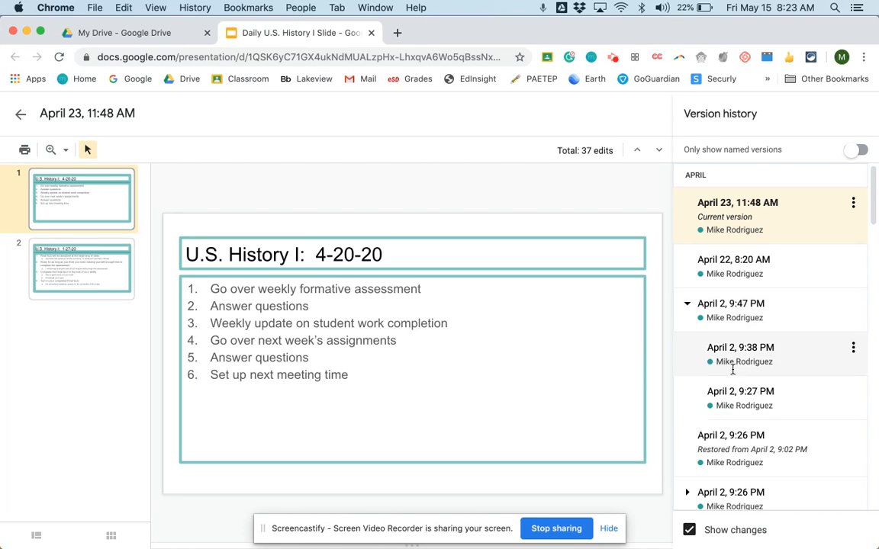
{"action": "scroll", "coordinate": [736, 393], "scroll_direction": "down", "scroll_amount": 7}
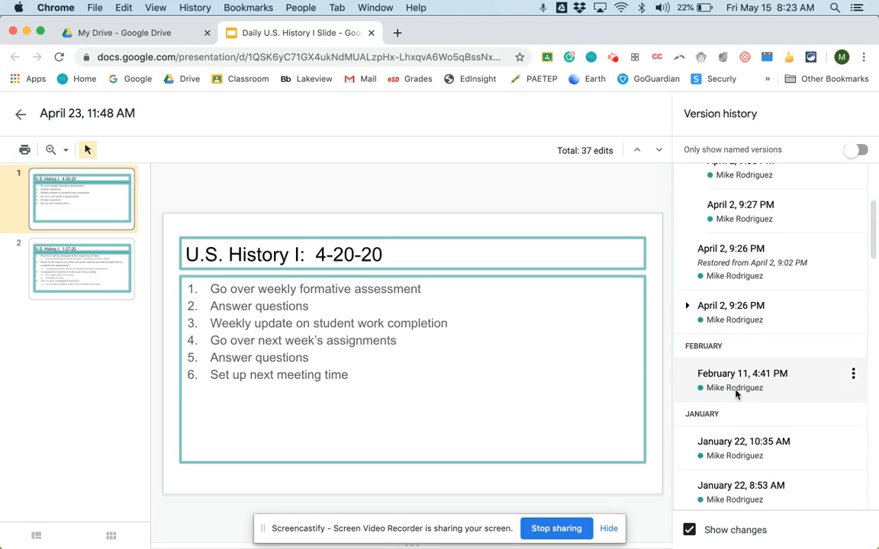
{"action": "scroll", "coordinate": [736, 394], "scroll_direction": "down", "scroll_amount": 2}
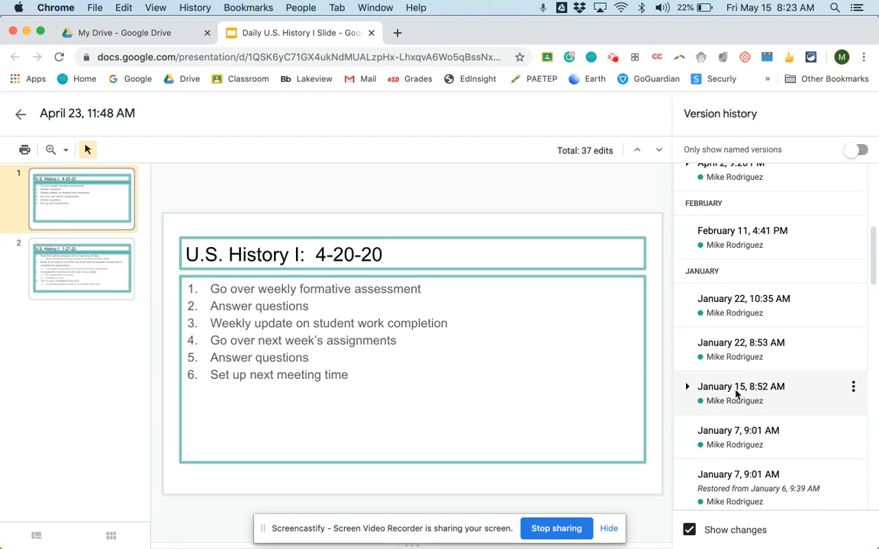
{"action": "left_click", "coordinate": [688, 388]}
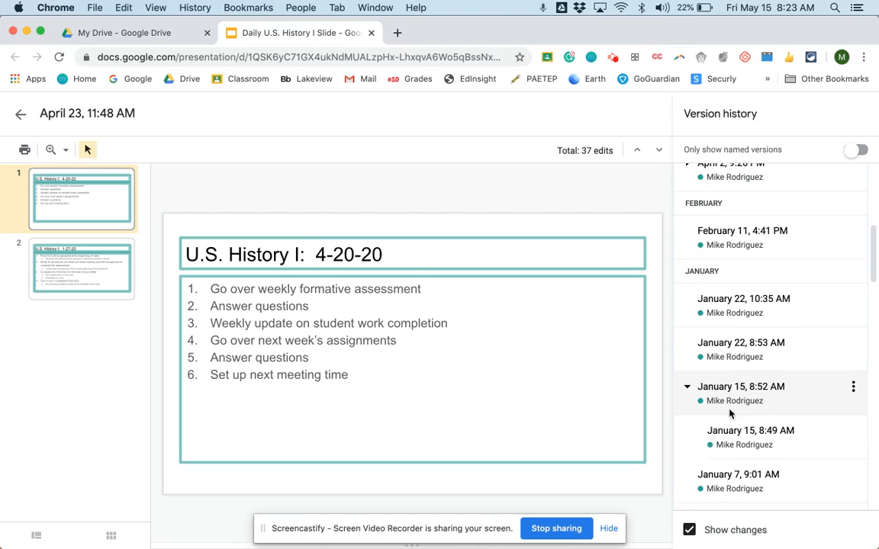
{"action": "scroll", "coordinate": [729, 413], "scroll_direction": "down", "scroll_amount": 1}
{"action": "scroll", "coordinate": [728, 411], "scroll_direction": "down", "scroll_amount": 1}
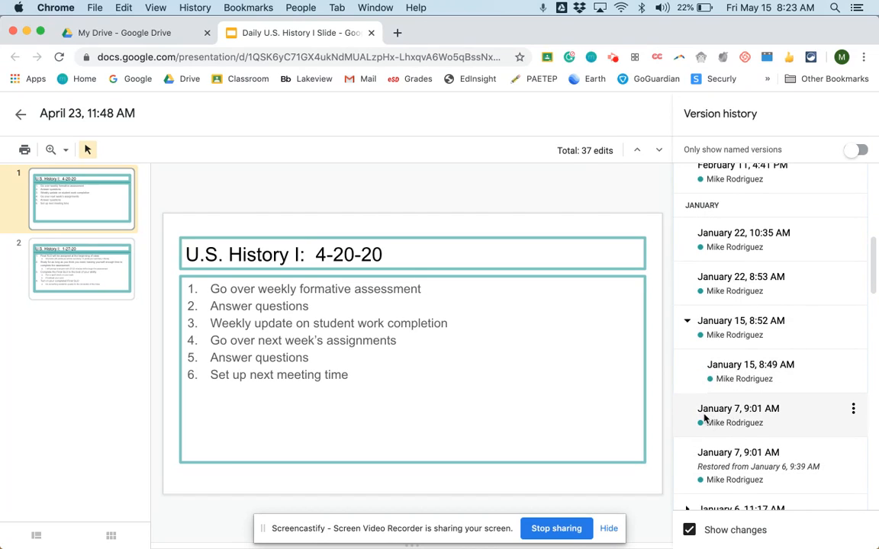
{"action": "scroll", "coordinate": [703, 416], "scroll_direction": "down", "scroll_amount": 3}
{"action": "scroll", "coordinate": [703, 416], "scroll_direction": "down", "scroll_amount": 2}
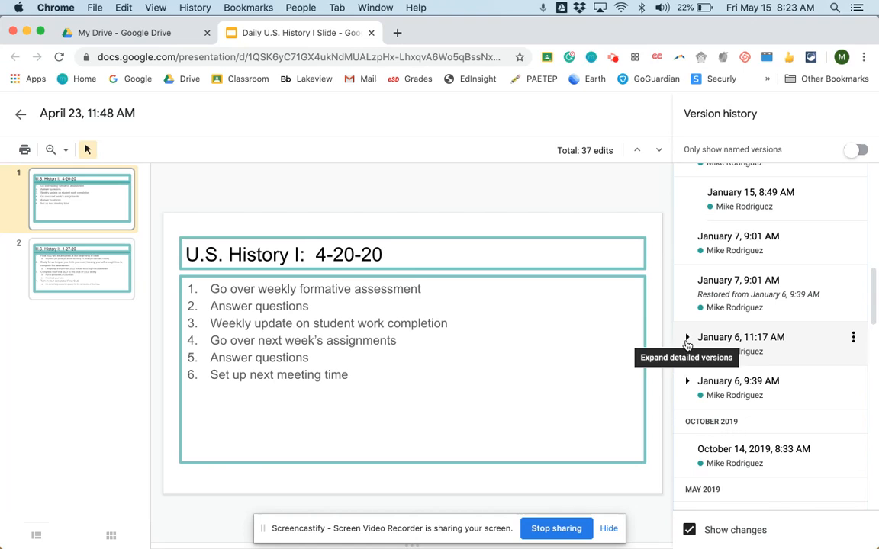
{"action": "left_click", "coordinate": [688, 342]}
{"action": "scroll", "coordinate": [735, 387], "scroll_direction": "down", "scroll_amount": 1}
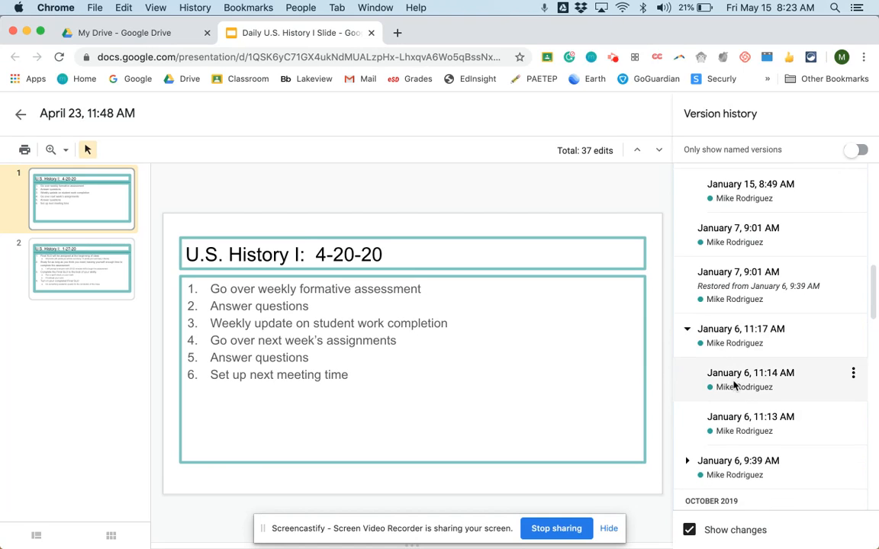
{"action": "scroll", "coordinate": [735, 386], "scroll_direction": "up", "scroll_amount": 6}
{"action": "scroll", "coordinate": [734, 385], "scroll_direction": "up", "scroll_amount": 10}
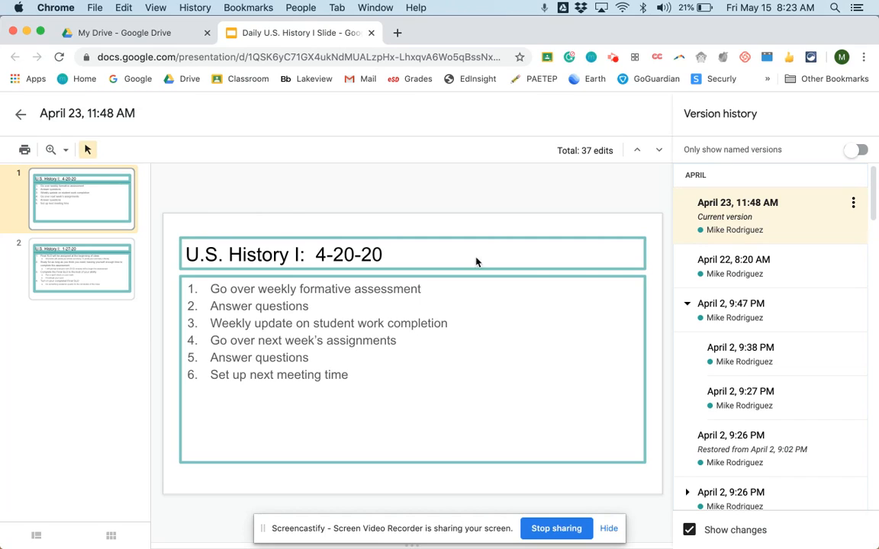
- Preview the April 22, 8:20 AM and April 2, 9:27 PM versions and close the presentation
{"action": "left_click", "coordinate": [718, 281]}
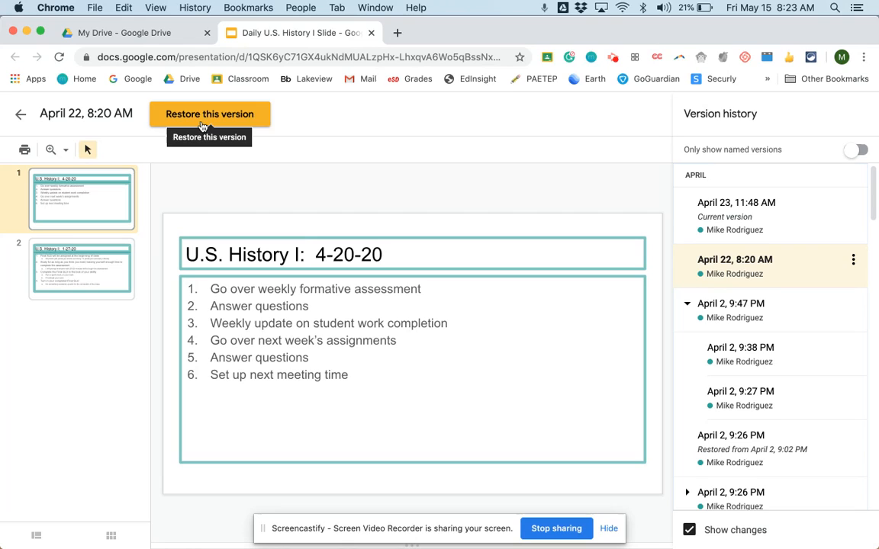
{"action": "left_click", "coordinate": [732, 405]}
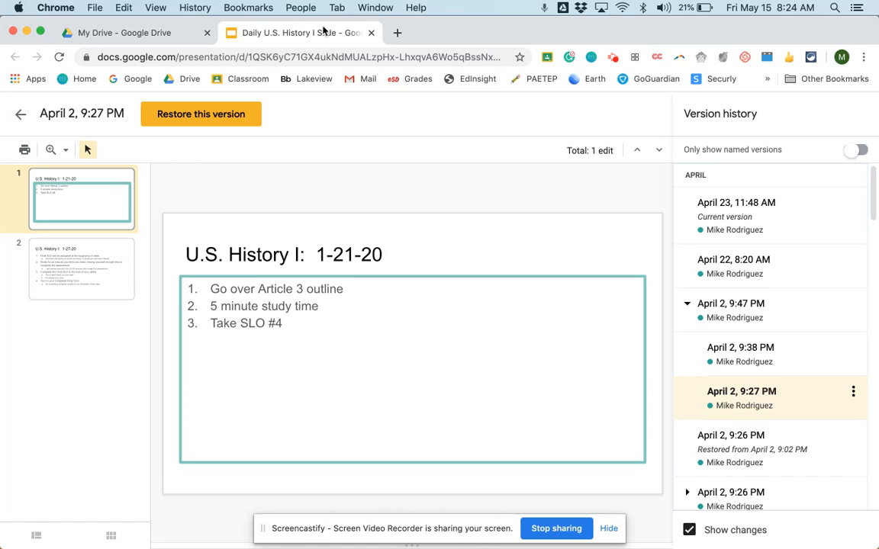
{"action": "left_click", "coordinate": [372, 33]}
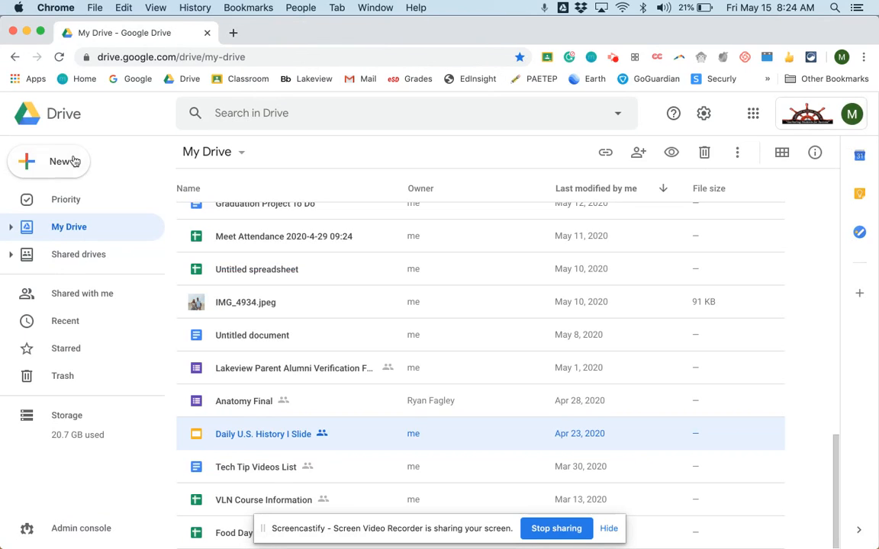
- Create a new Google Docs document from Drive and title it "Version History"
{"action": "left_click", "coordinate": [33, 166]}
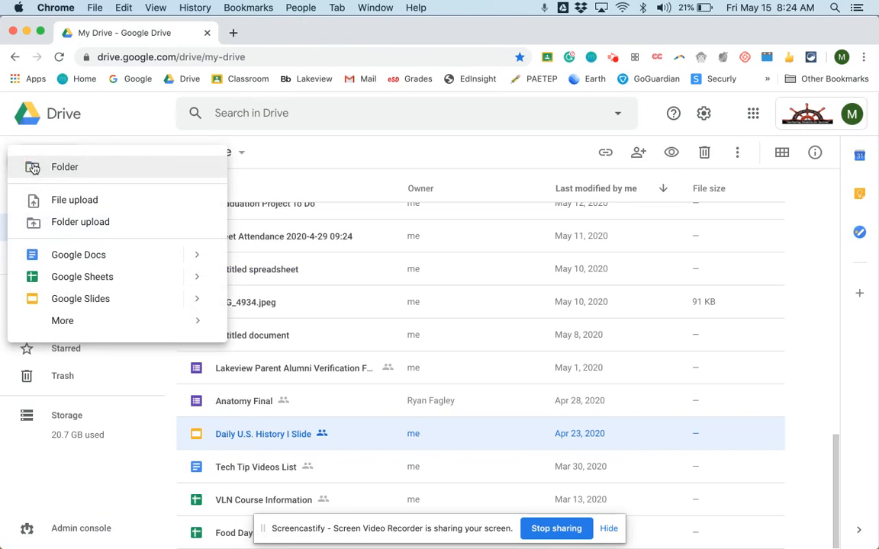
{"action": "left_click", "coordinate": [67, 254]}
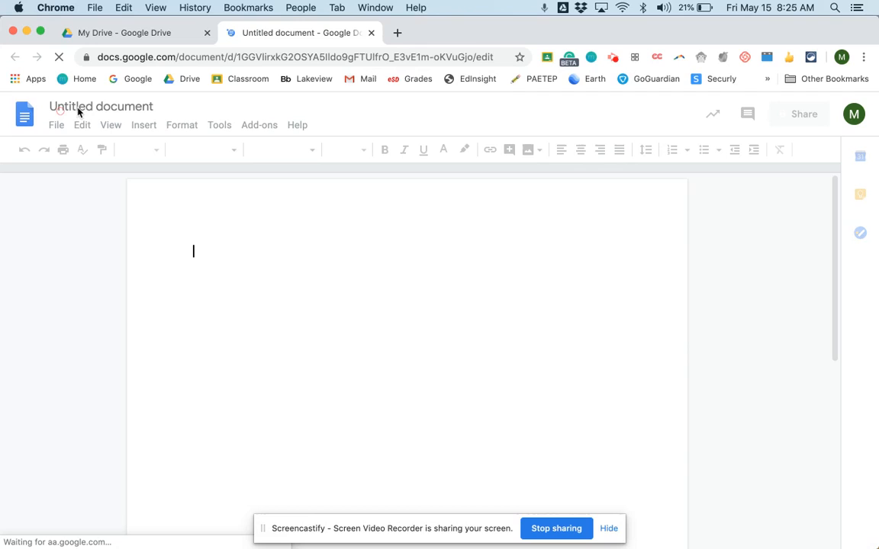
{"action": "left_click", "coordinate": [83, 108]}
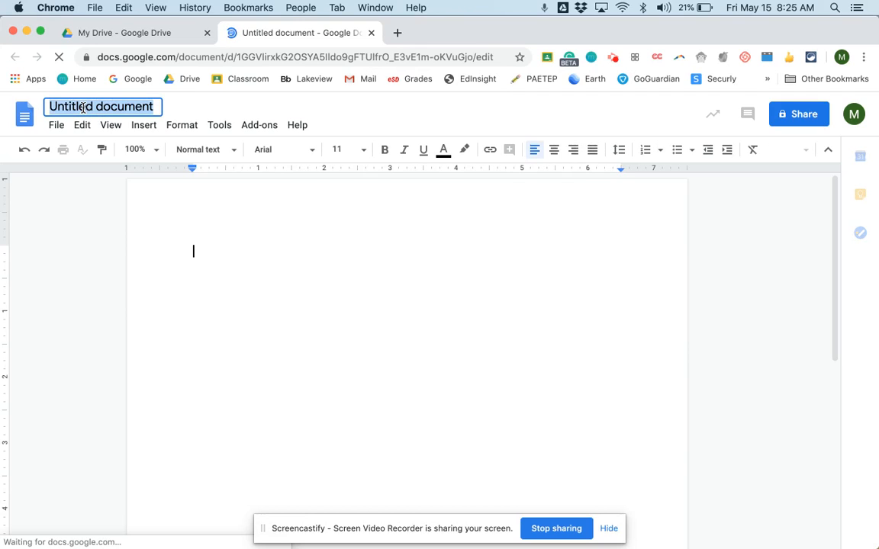
{"action": "type", "text": "Version History"}
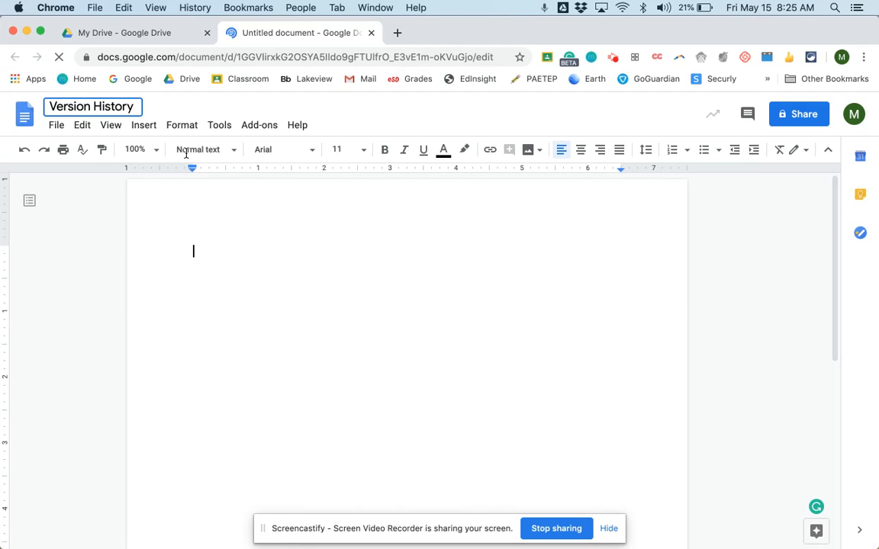
- Write "I am going to show version history" in the document body
{"action": "left_click", "coordinate": [201, 251]}
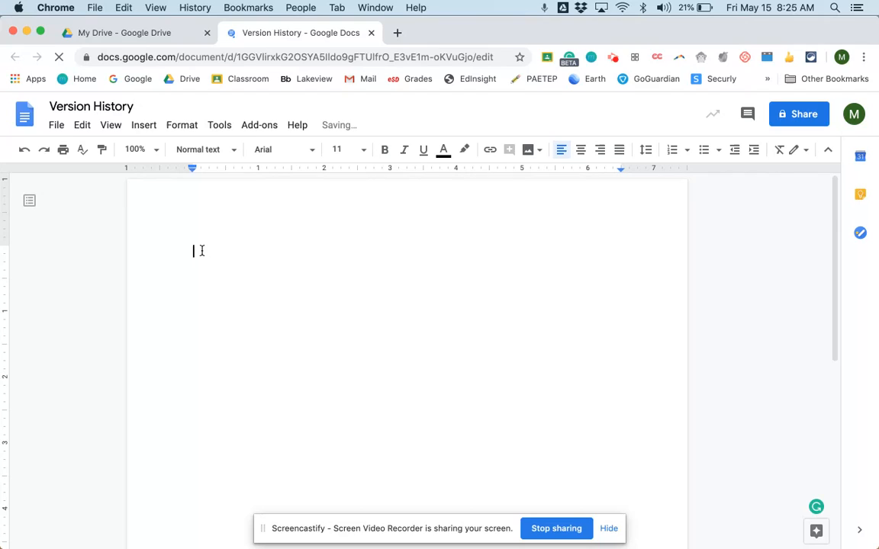
{"action": "type", "text": "I am "}
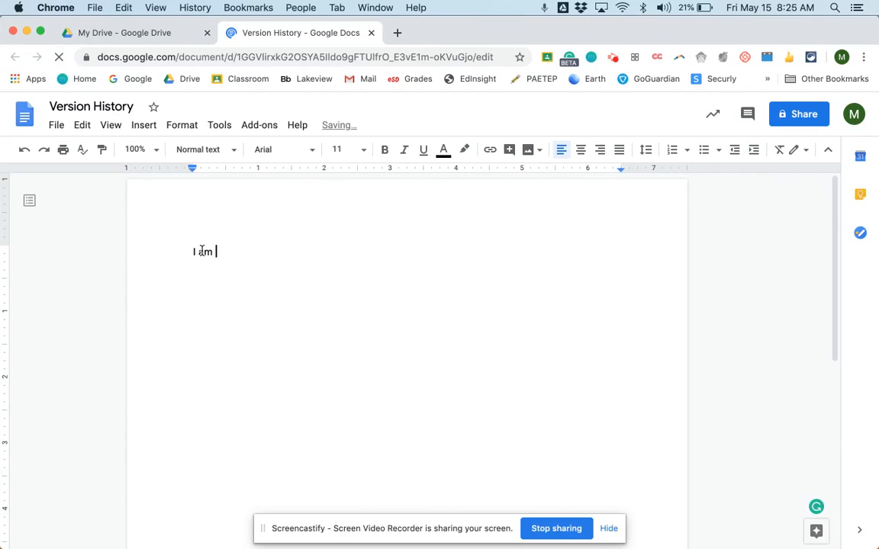
{"action": "type", "text": "going to show "}
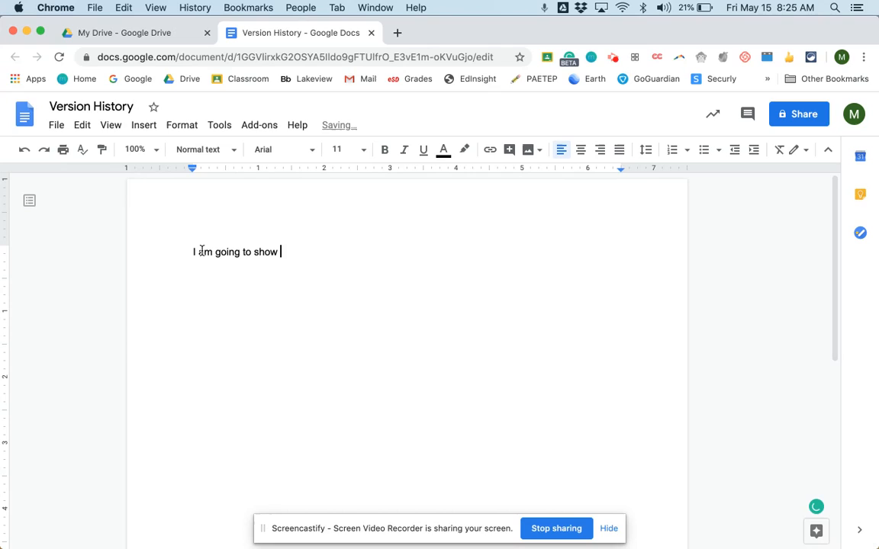
{"action": "type", "text": "version history"}
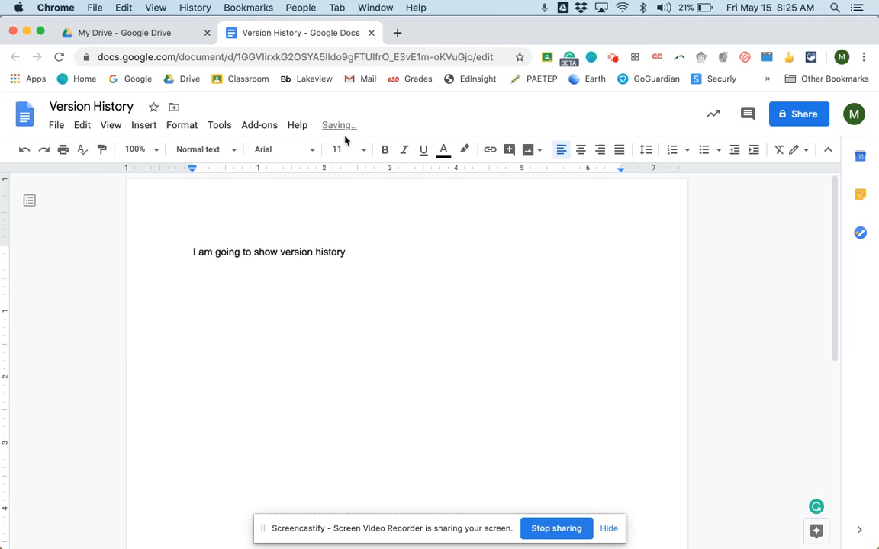
- Look over the document's version history options and the file actions offered for "Untitled document" in Google Drive
{"action": "left_click", "coordinate": [58, 126]}
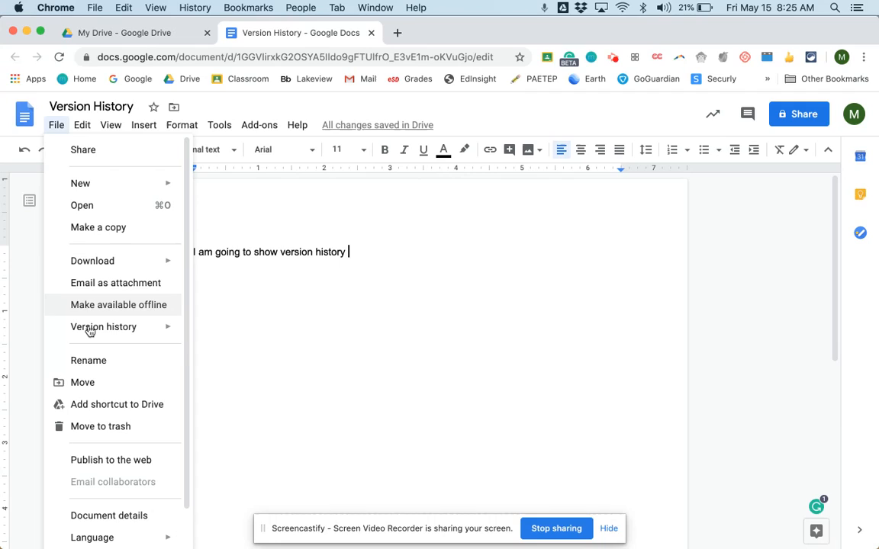
{"action": "mouse_move", "coordinate": [89, 330]}
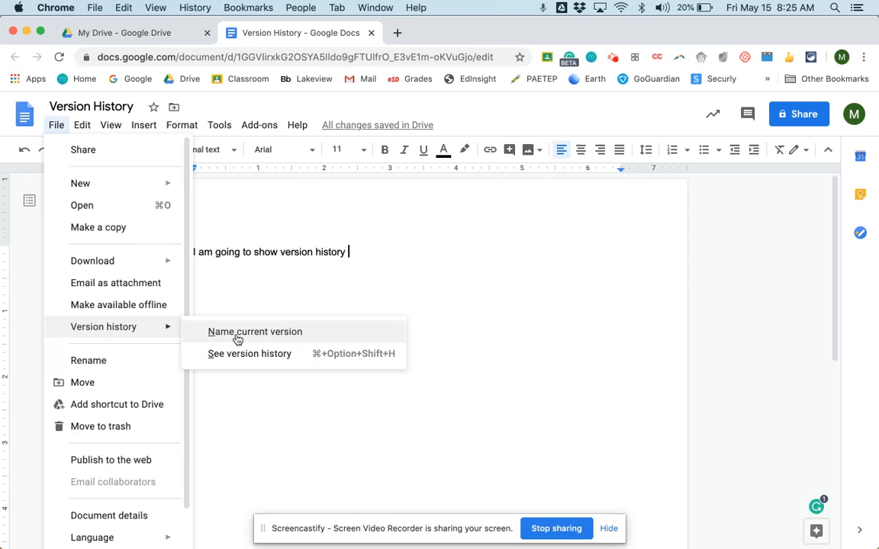
{"action": "left_click", "coordinate": [128, 38]}
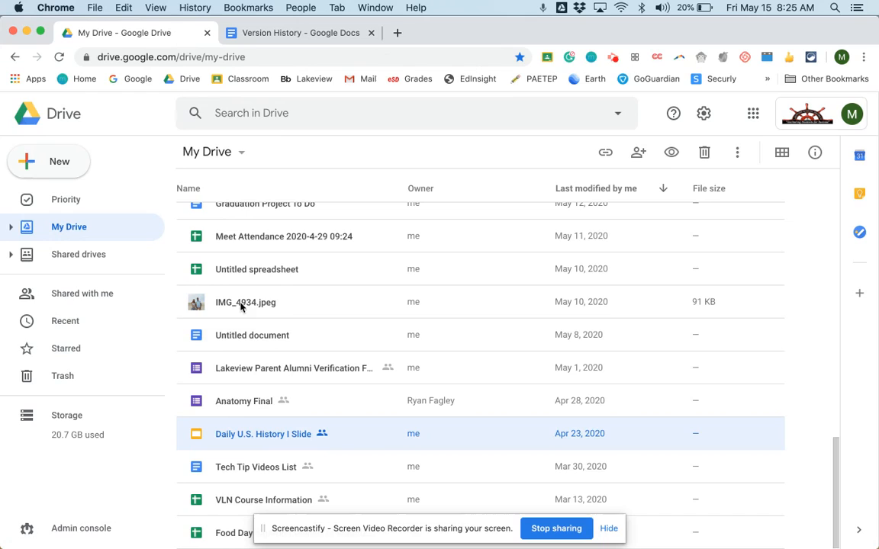
{"action": "left_click", "coordinate": [234, 341]}
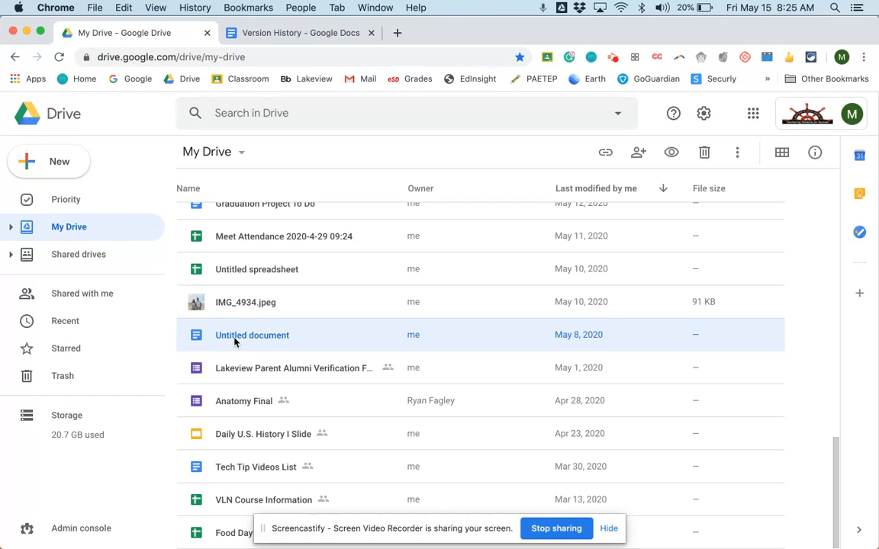
{"action": "right_click", "coordinate": [235, 340]}
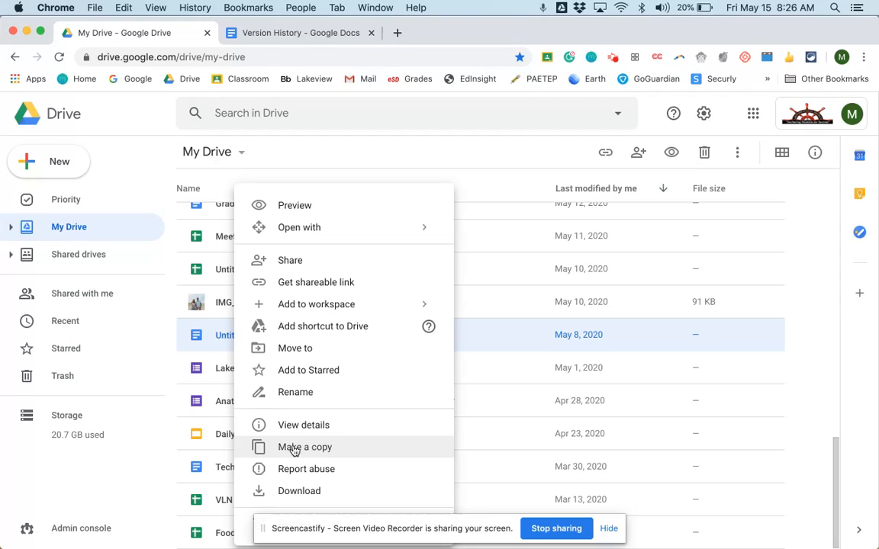
{"action": "left_click", "coordinate": [252, 38]}
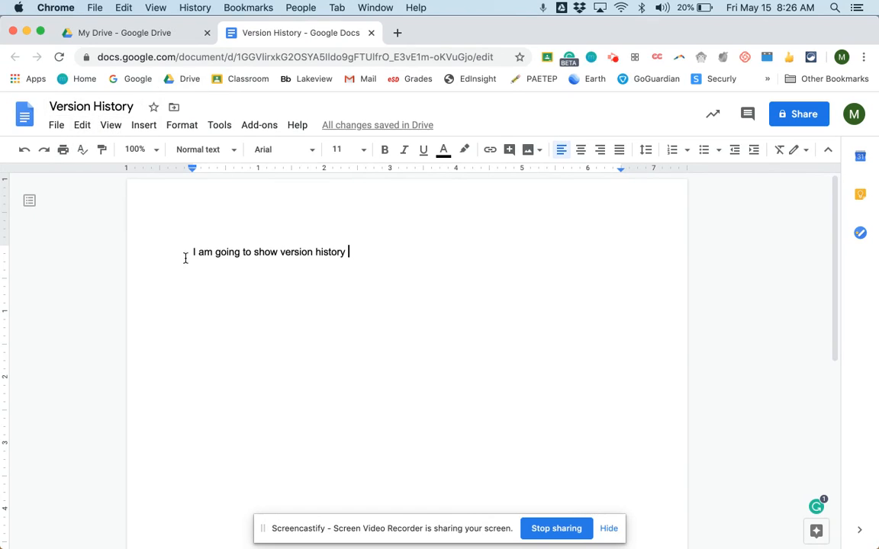
- Name the document's current version "Version 1" in its version history
{"action": "left_click", "coordinate": [52, 126]}
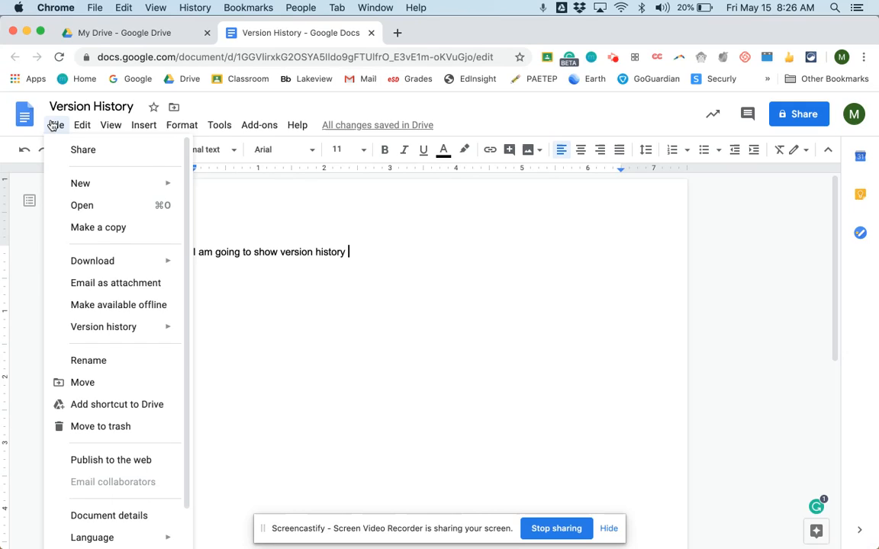
{"action": "mouse_move", "coordinate": [49, 326]}
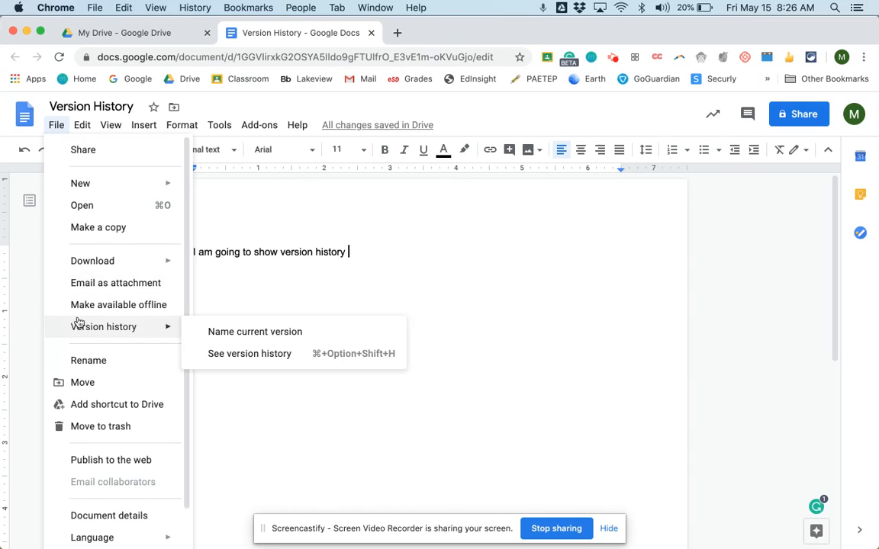
{"action": "left_click", "coordinate": [291, 336]}
{"action": "type", "text": "Version 1"}
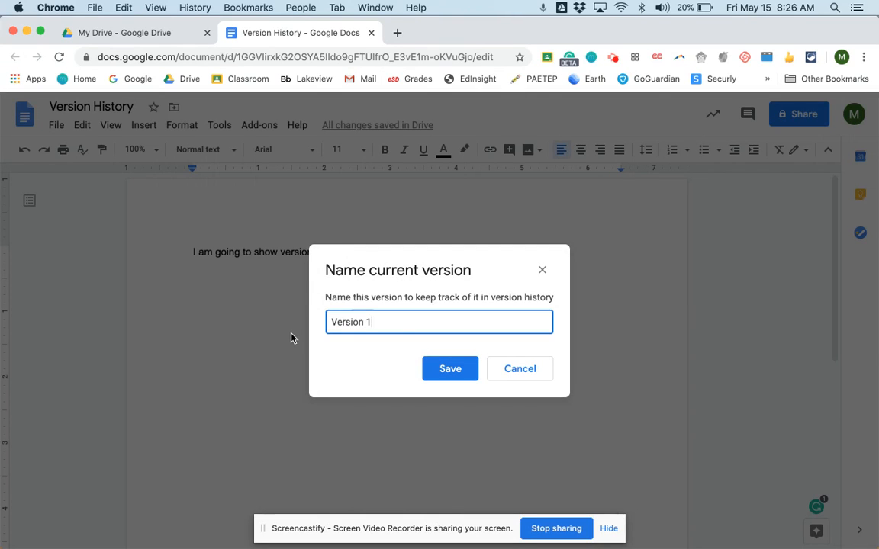
{"action": "key", "text": "Return"}
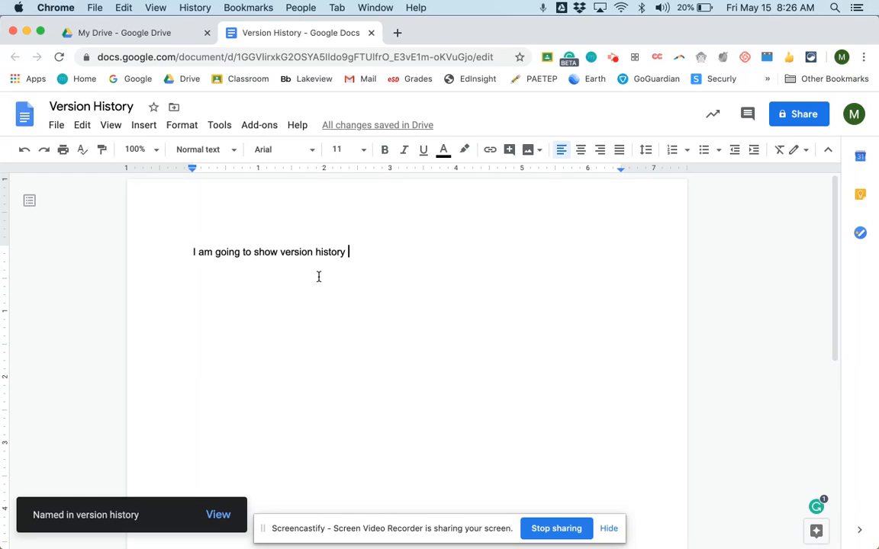
- Add the line "This is the second version." below the first sentence in the document
{"action": "key", "text": "Return"}
{"action": "key", "text": "Return"}
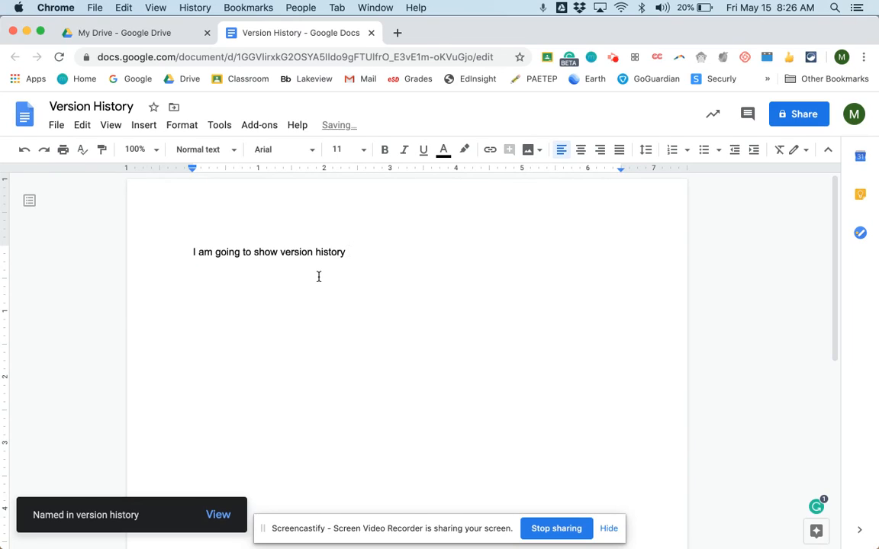
{"action": "type", "text": "This is the"}
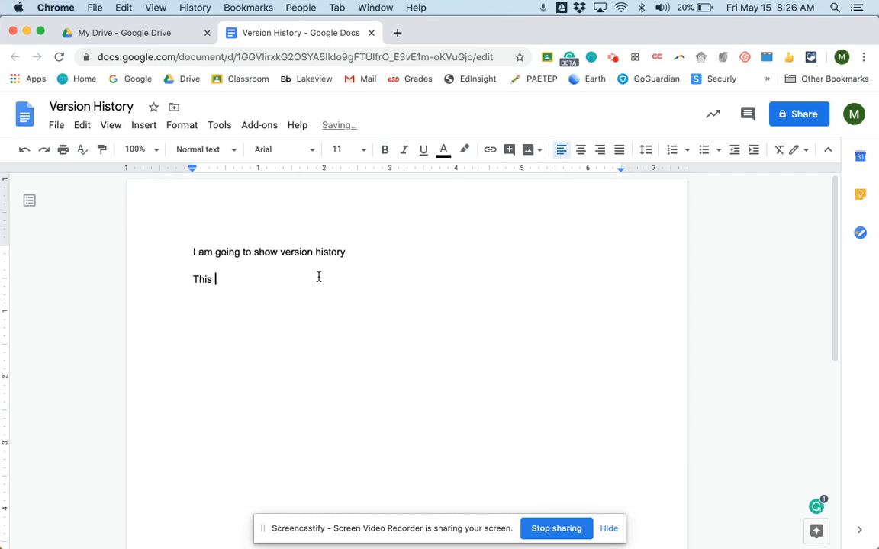
{"action": "type", "text": " second version"}
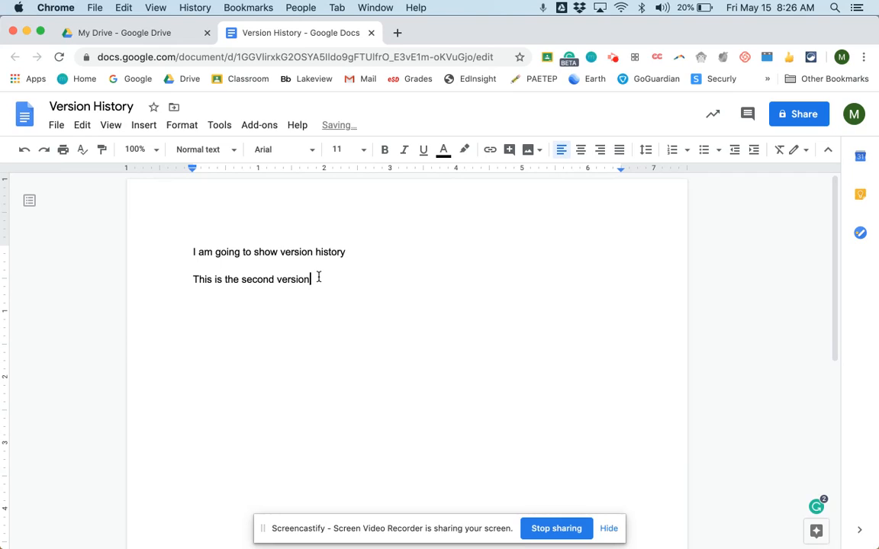
{"action": "type", "text": "."}
- Name the document's current version "Version 2" in its version history
{"action": "left_click", "coordinate": [57, 125]}
{"action": "mouse_move", "coordinate": [84, 327]}
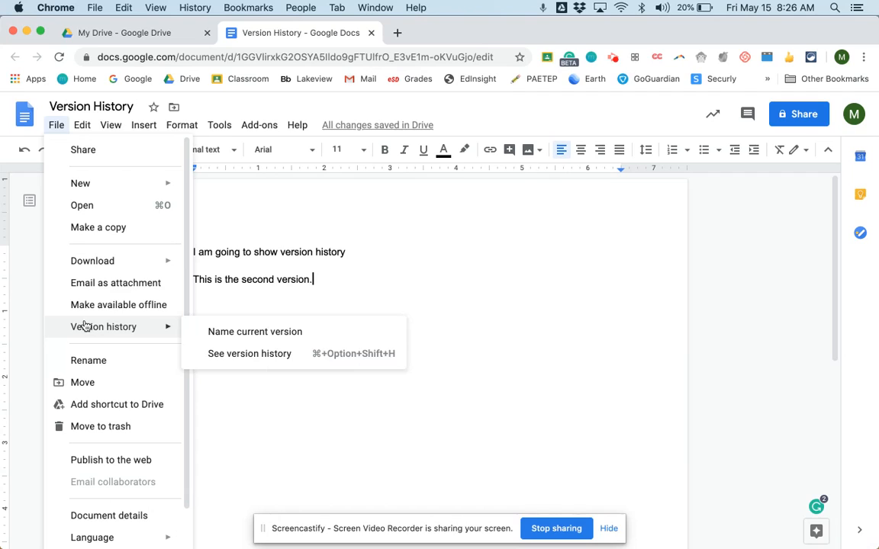
{"action": "left_click", "coordinate": [222, 328]}
{"action": "type", "text": "V"}
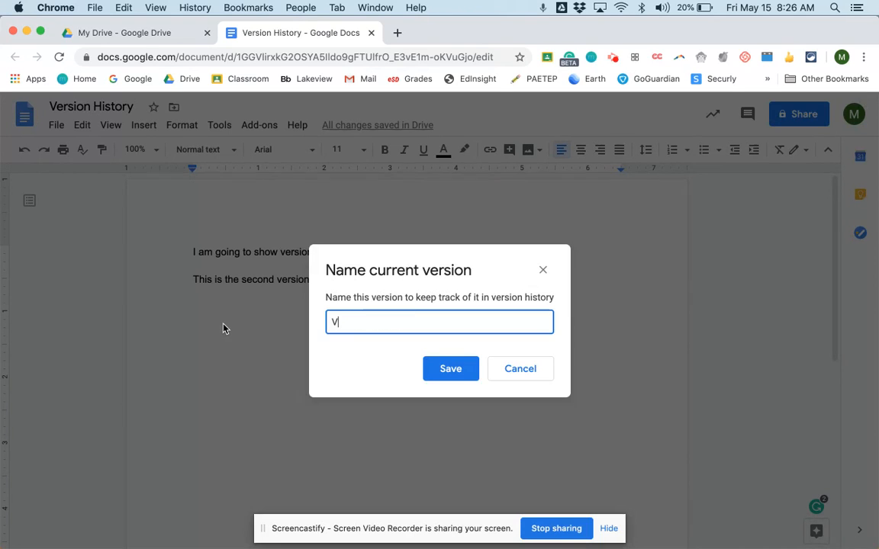
{"action": "type", "text": "ersion 2"}
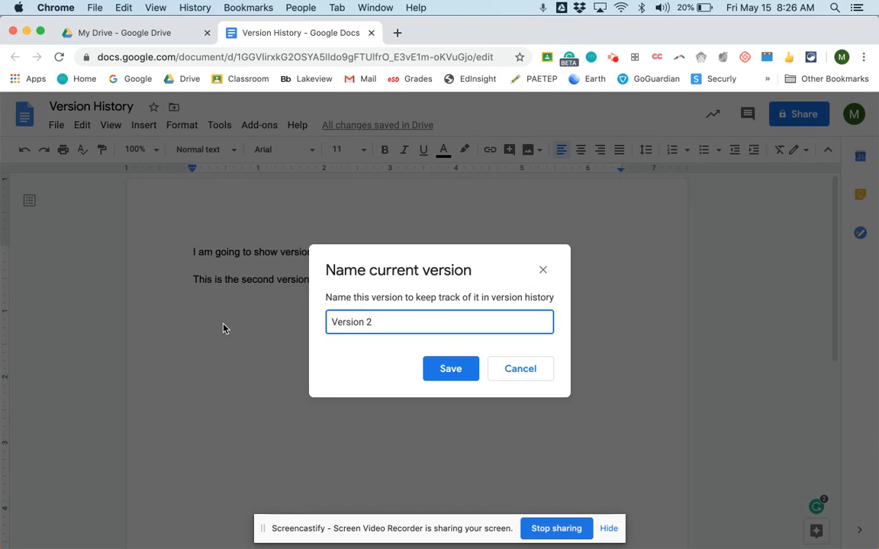
{"action": "key", "text": "Return"}
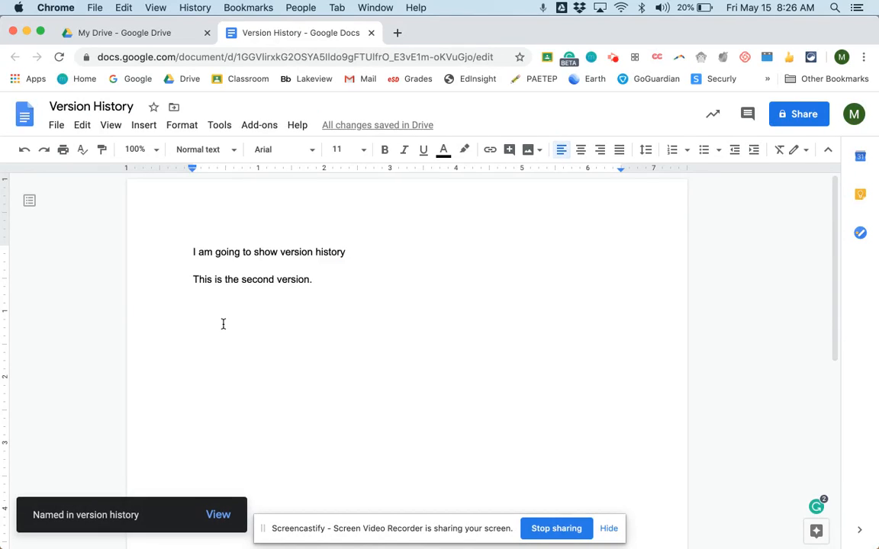
- Start a new line below the document's text and search Google Images for "bunny" in a new browser tab
{"action": "key", "text": "Return"}
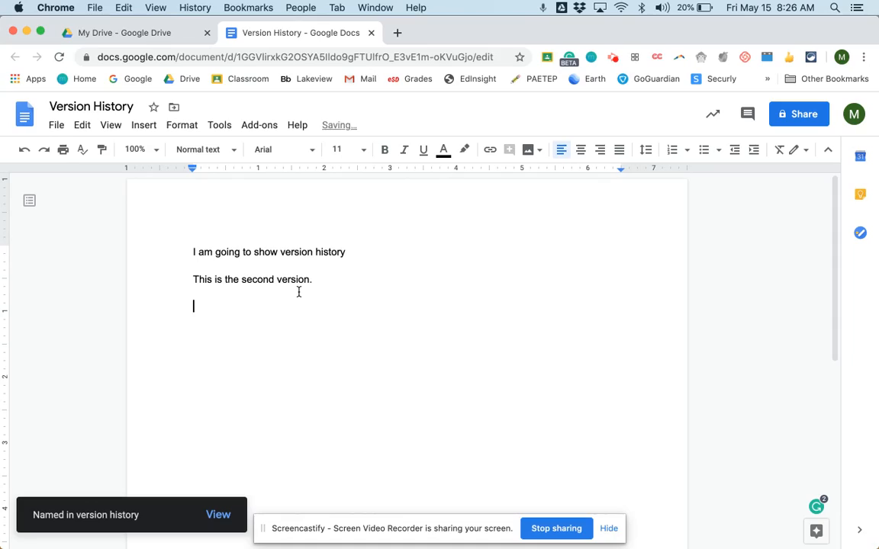
{"action": "left_click", "coordinate": [398, 33]}
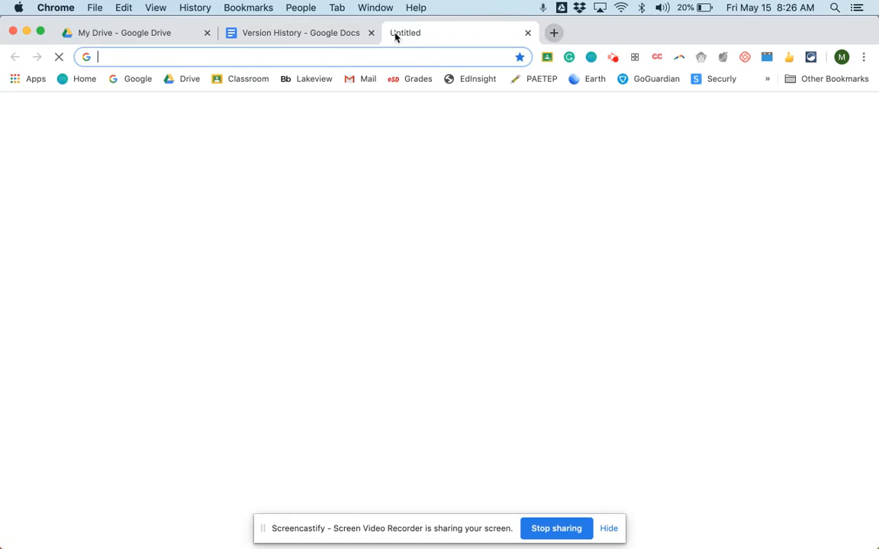
{"action": "type", "text": "bunny"}
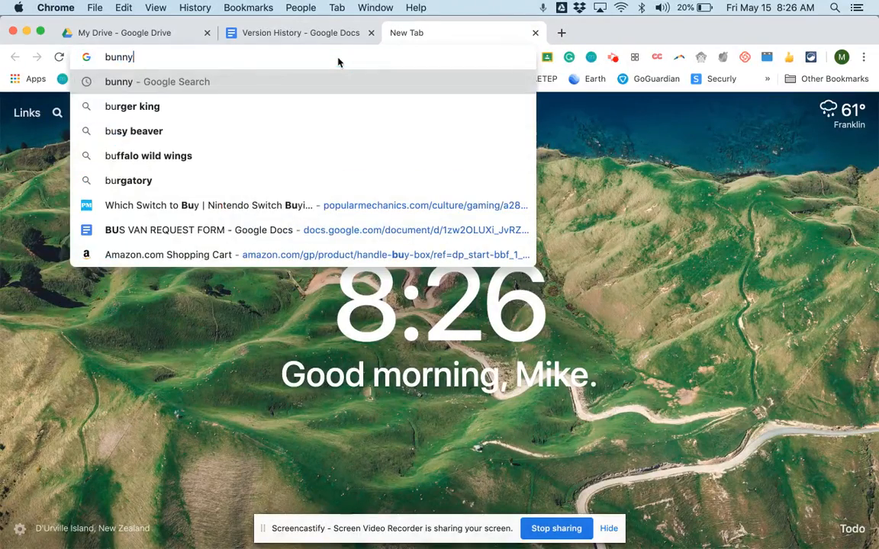
{"action": "key", "text": "Return"}
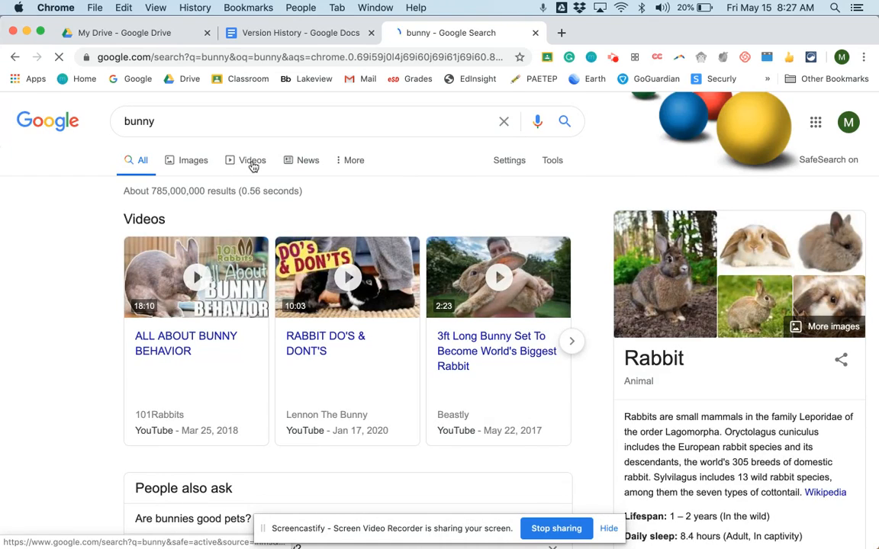
{"action": "left_click", "coordinate": [187, 163]}
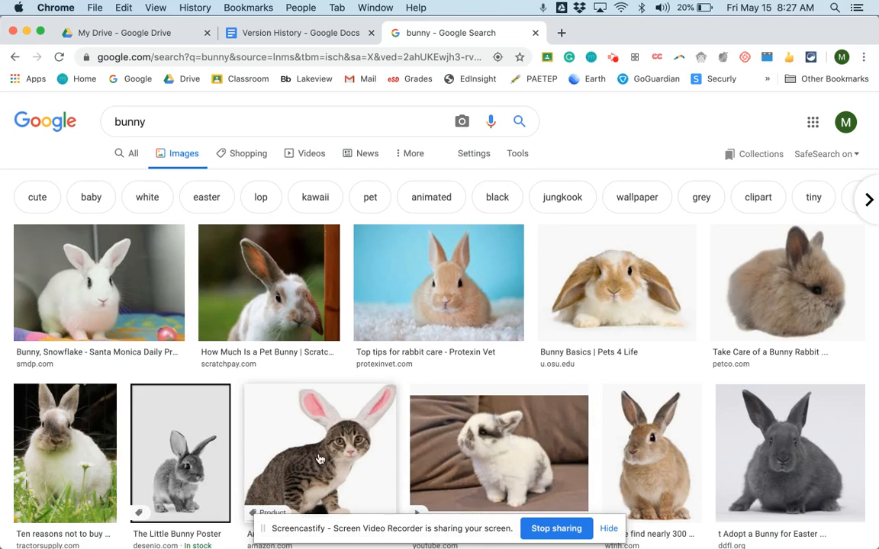
- Copy the picture of the cat wearing bunny ears and paste it below the second sentence of the Version History document
{"action": "left_click", "coordinate": [280, 404]}
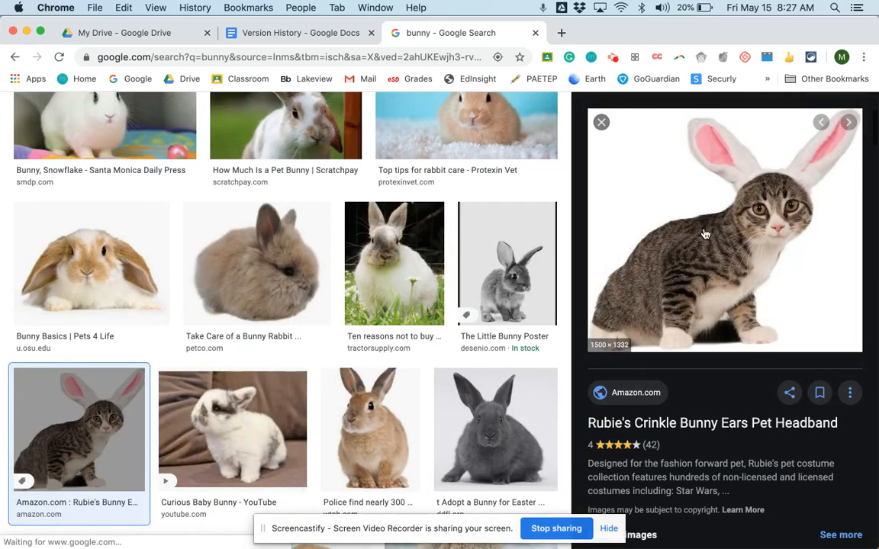
{"action": "right_click", "coordinate": [705, 227]}
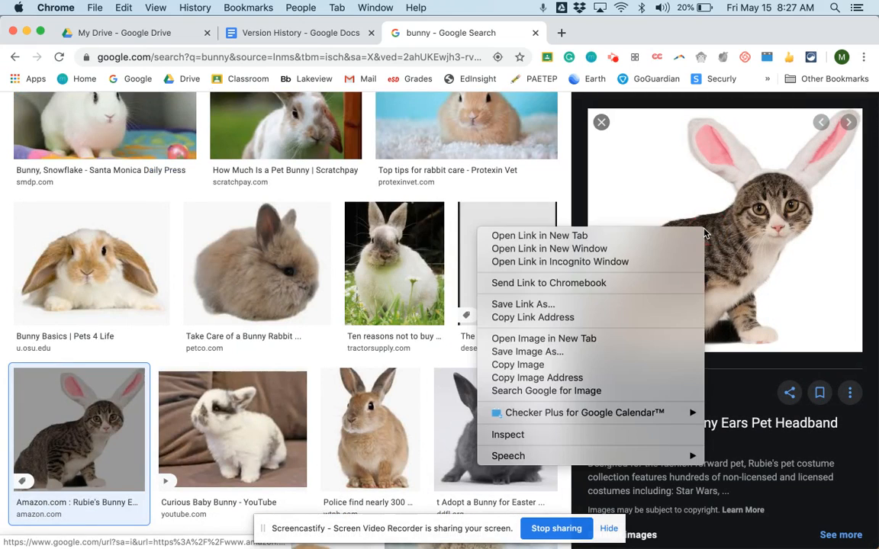
{"action": "left_click", "coordinate": [589, 365]}
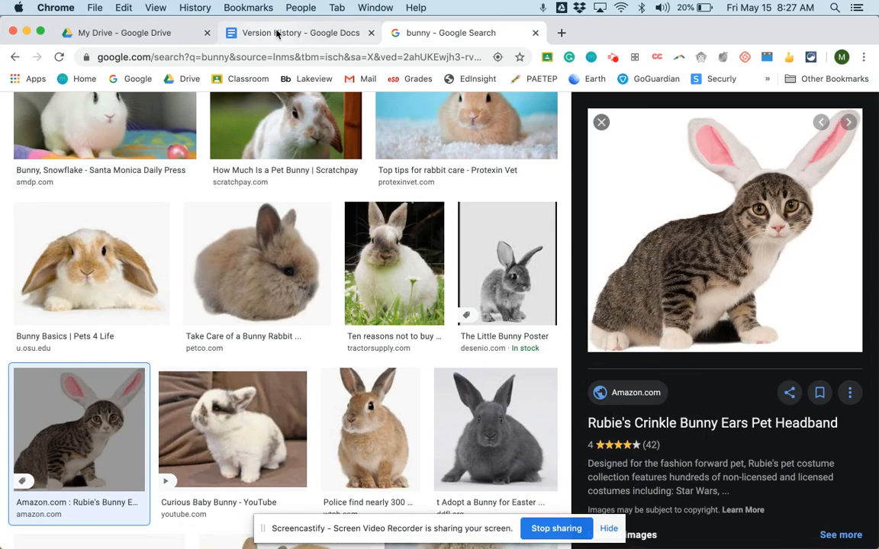
{"action": "left_click", "coordinate": [281, 34]}
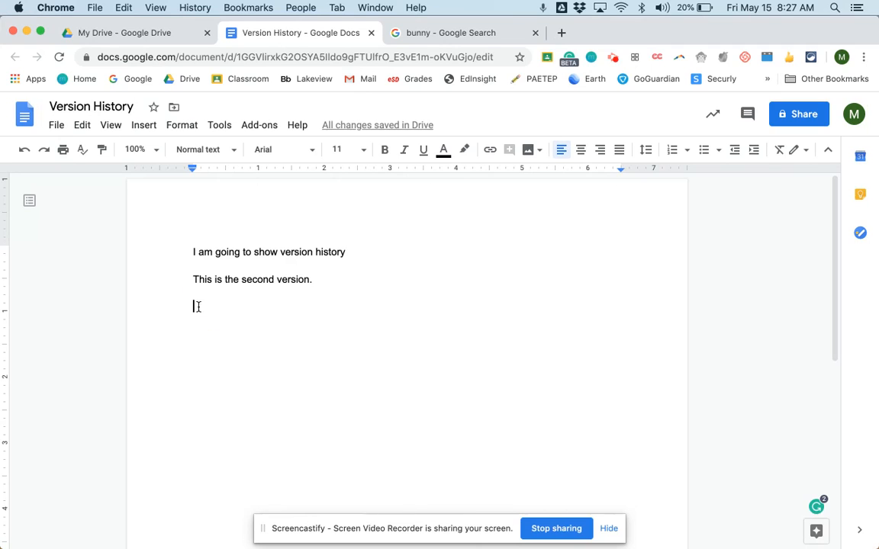
{"action": "key", "text": "super+v"}
- Shrink the pasted cat picture proportionally to about 3.5 inches wide
{"action": "left_click", "coordinate": [345, 374]}
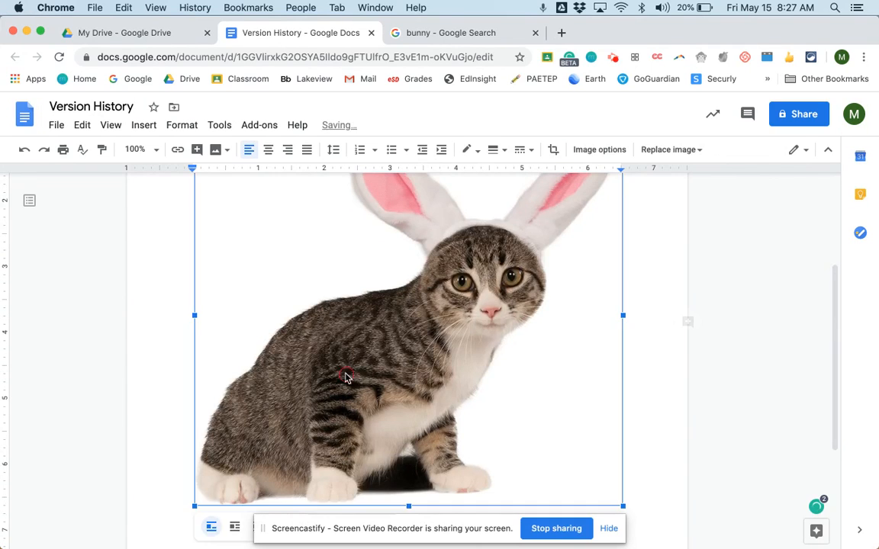
{"action": "scroll", "coordinate": [346, 375], "scroll_direction": "up", "scroll_amount": 5}
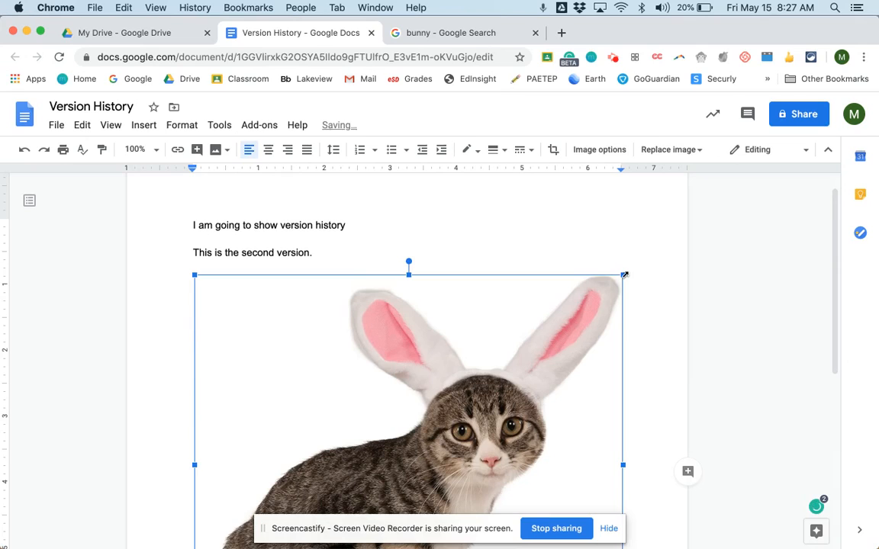
{"action": "left_click_drag", "start_coordinate": [624, 275], "coordinate": [255, 435]}
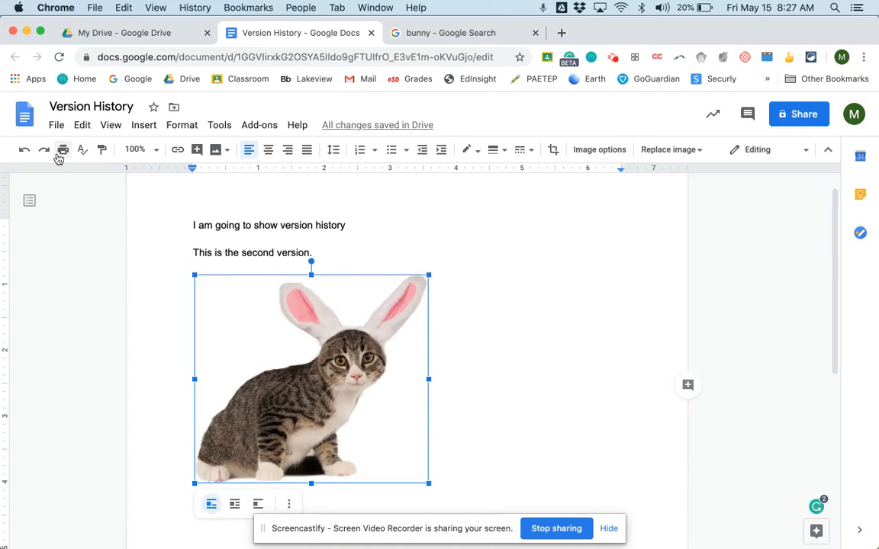
- Name the document's current version "Version 3" in its version history
{"action": "left_click", "coordinate": [55, 126]}
{"action": "mouse_move", "coordinate": [85, 328]}
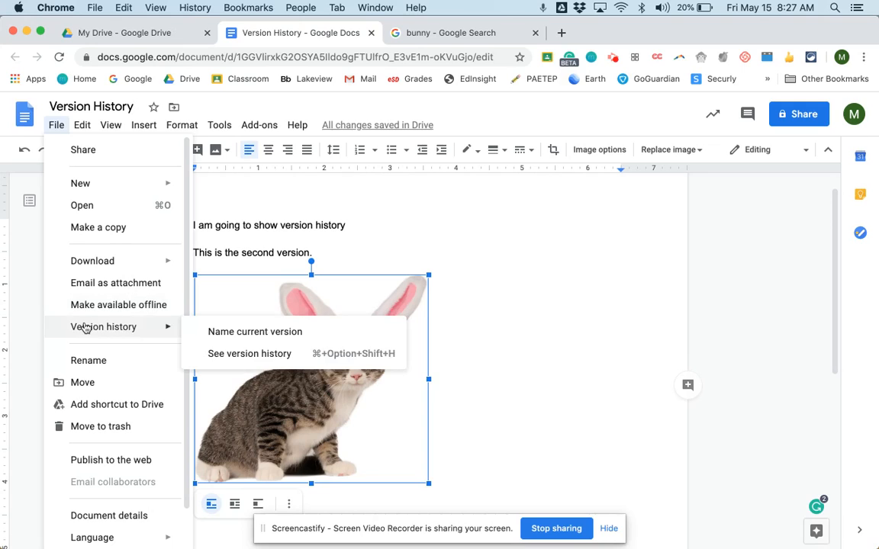
{"action": "left_click", "coordinate": [229, 337]}
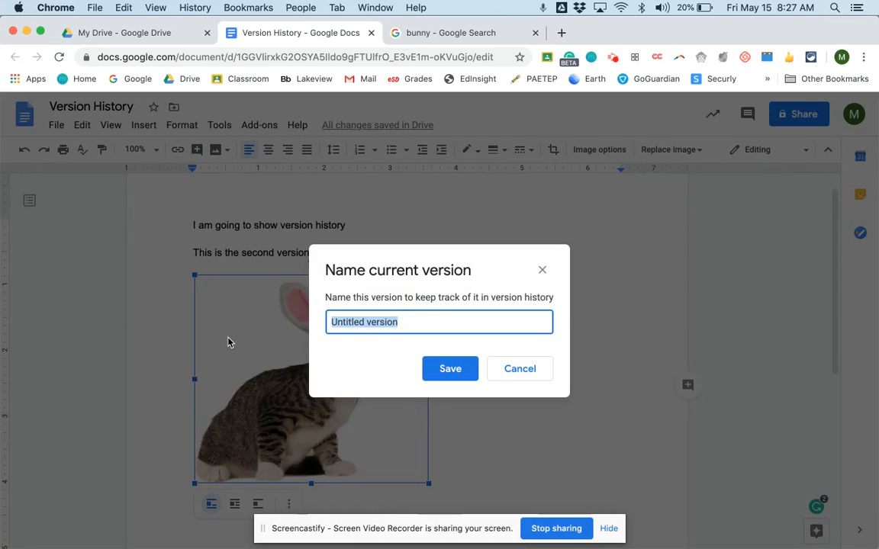
{"action": "type", "text": "Version 3"}
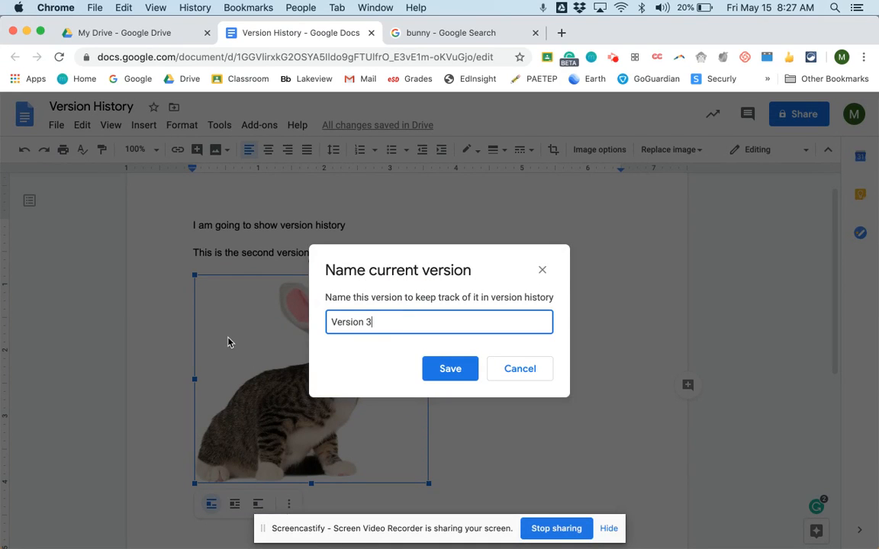
{"action": "key", "text": "Return"}
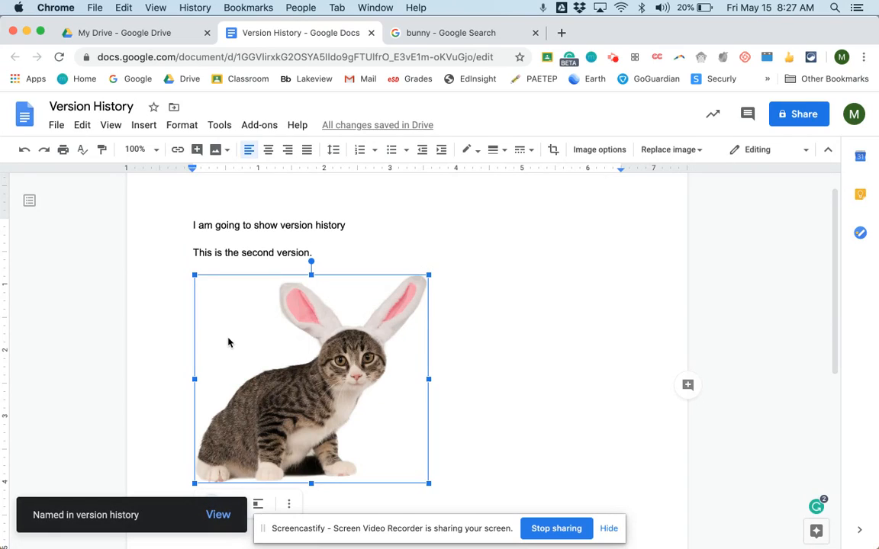
- Deselect the picture, close the Version History document and return to My Drive
{"action": "left_click", "coordinate": [472, 385]}
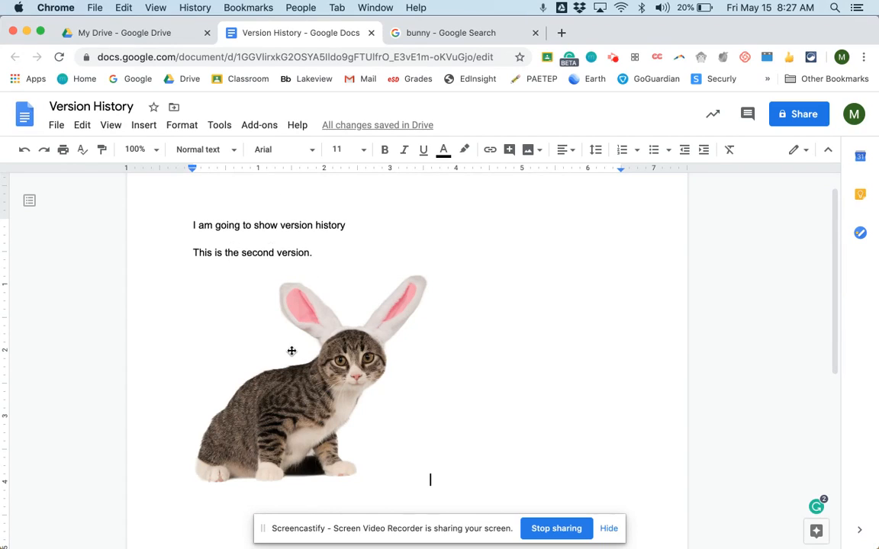
{"action": "left_click", "coordinate": [370, 33]}
{"action": "left_click", "coordinate": [180, 33]}
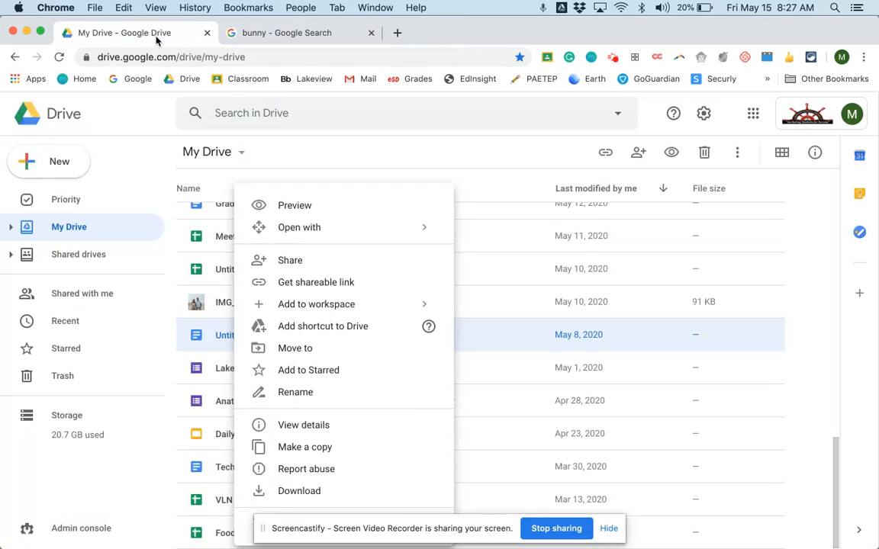
- Find the Version History document in the My Drive list and reopen it
{"action": "scroll", "coordinate": [286, 367], "scroll_direction": "up", "scroll_amount": 1}
{"action": "scroll", "coordinate": [286, 367], "scroll_direction": "up", "scroll_amount": 4}
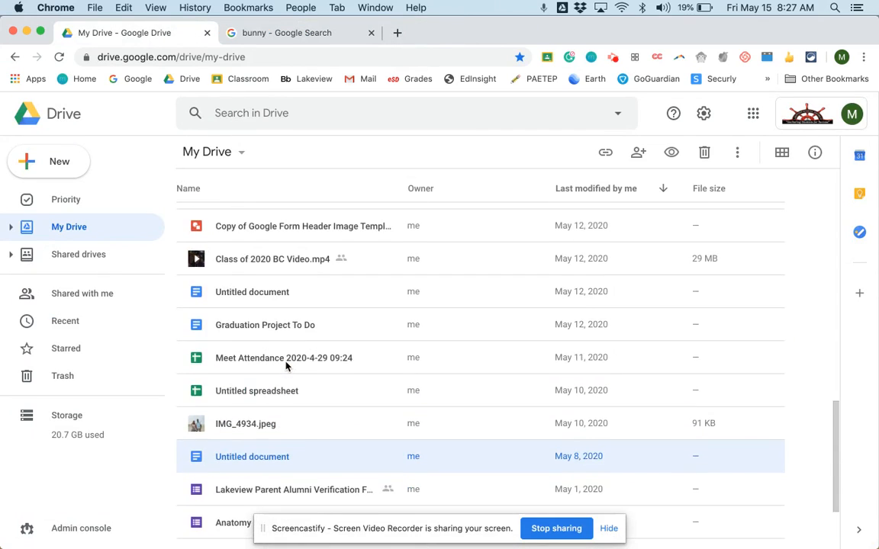
{"action": "scroll", "coordinate": [286, 367], "scroll_direction": "up", "scroll_amount": 7}
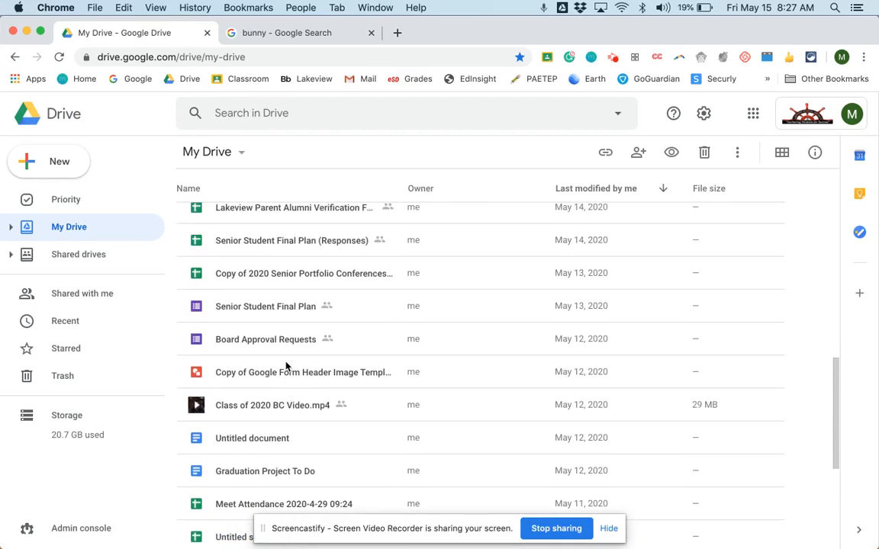
{"action": "scroll", "coordinate": [286, 367], "scroll_direction": "up", "scroll_amount": 2}
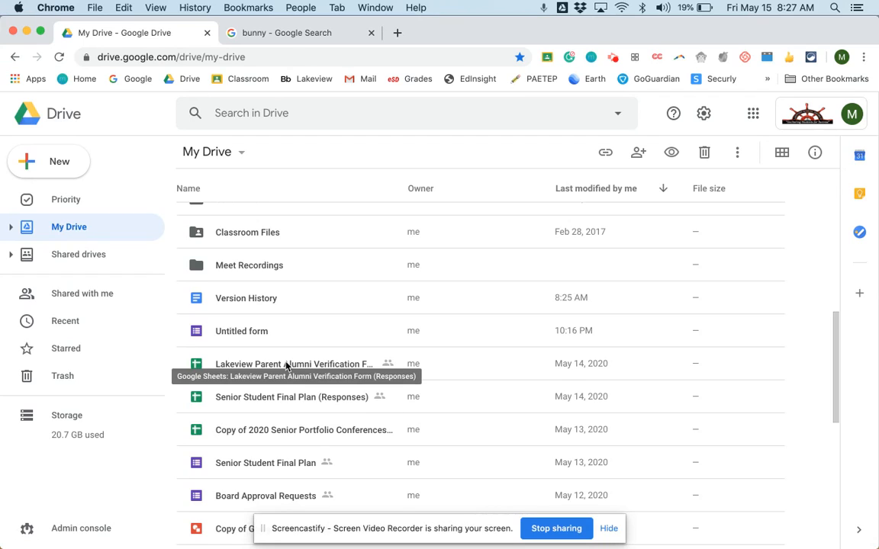
{"action": "double_click", "coordinate": [237, 299]}
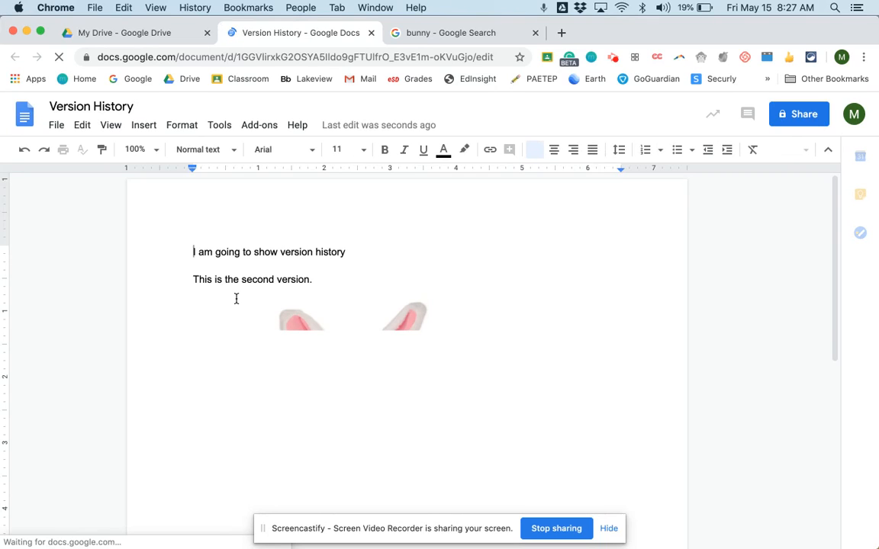
- Open the document's version history and review Version 3 and Version 2
{"action": "left_click", "coordinate": [57, 126]}
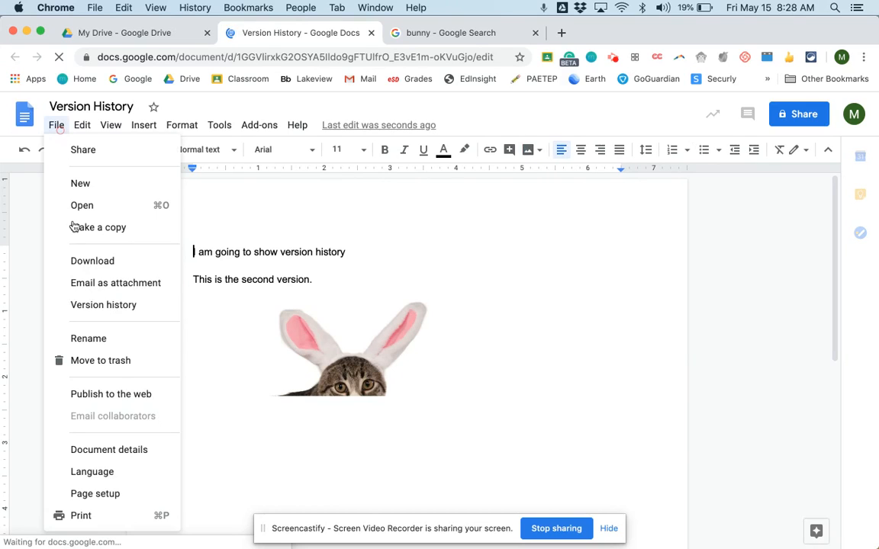
{"action": "mouse_move", "coordinate": [92, 306]}
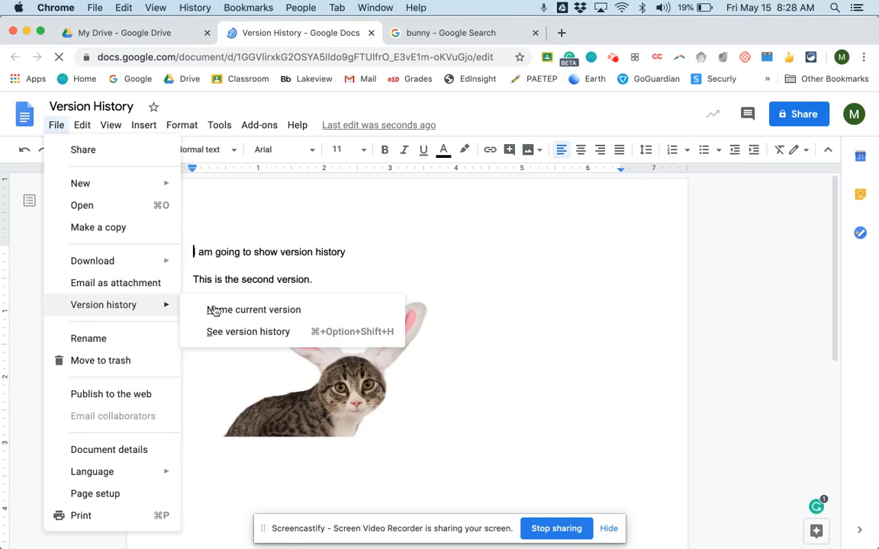
{"action": "left_click", "coordinate": [259, 336]}
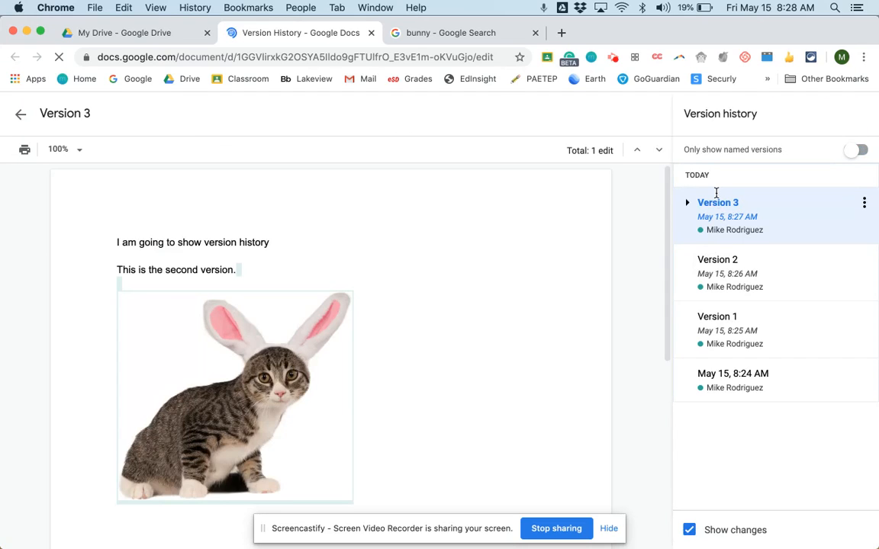
{"action": "left_click", "coordinate": [728, 203]}
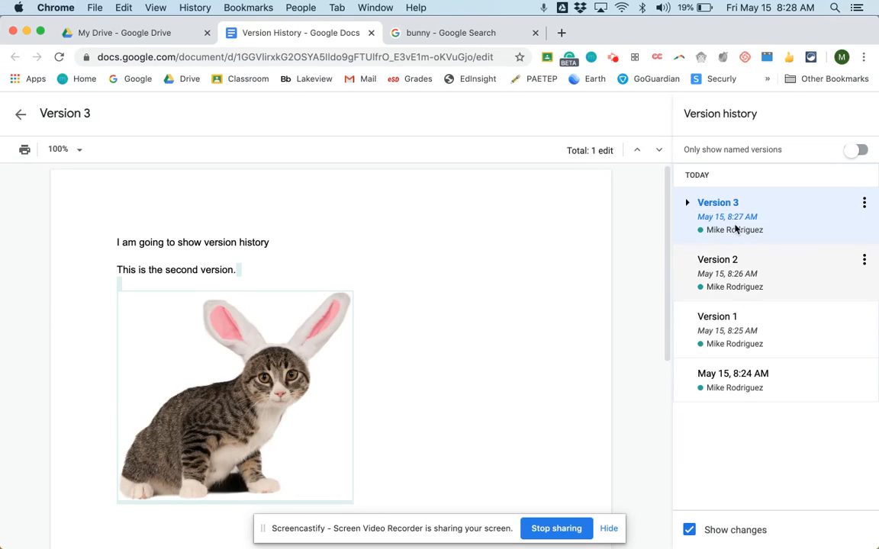
{"action": "left_click", "coordinate": [772, 279]}
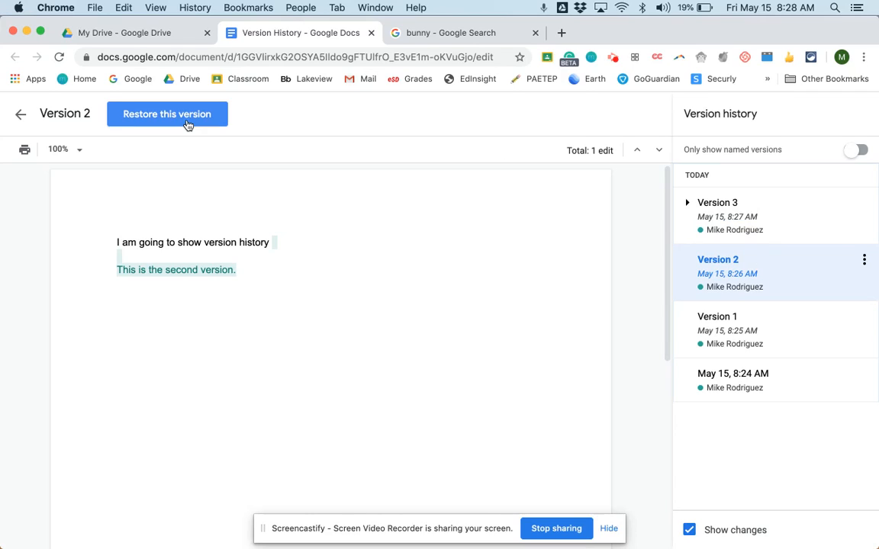
- Inspect the options for copying Version 2 without making a copy, and return to the document
{"action": "left_click", "coordinate": [865, 260]}
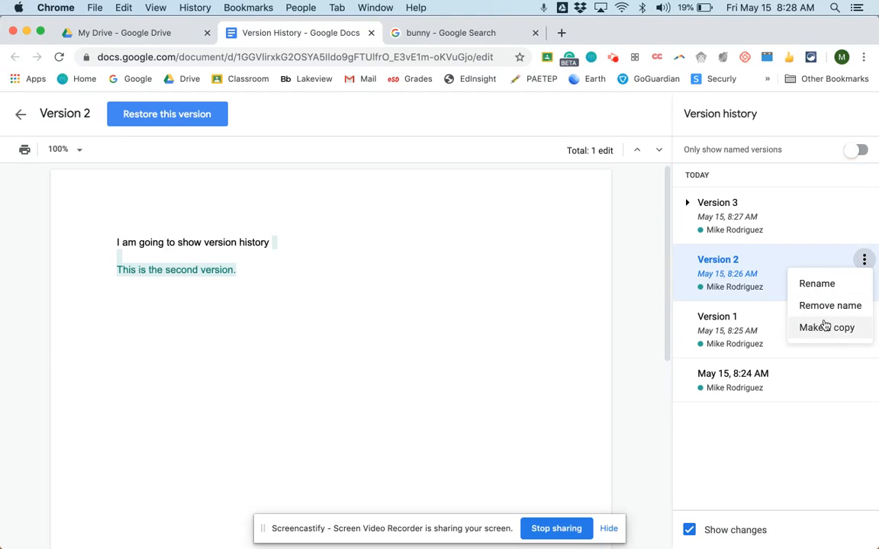
{"action": "left_click", "coordinate": [818, 284]}
{"action": "left_click", "coordinate": [864, 260]}
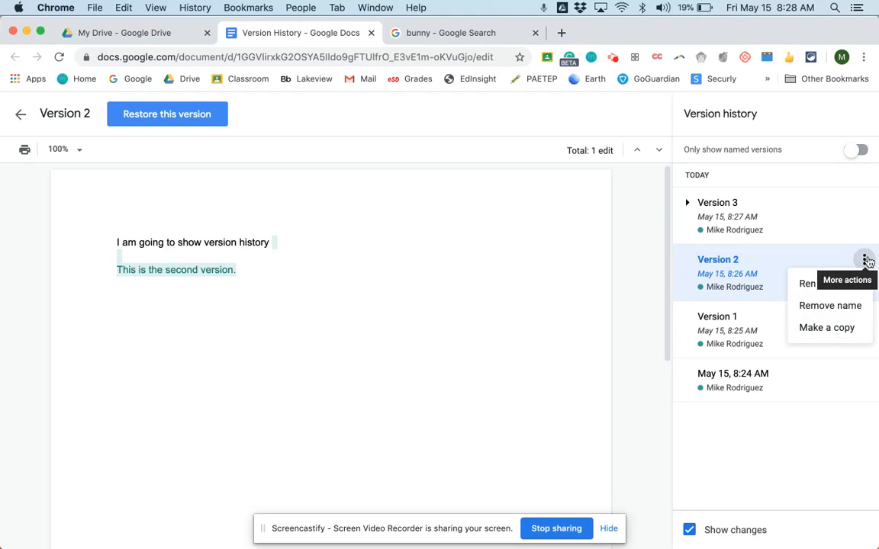
{"action": "left_click", "coordinate": [832, 326]}
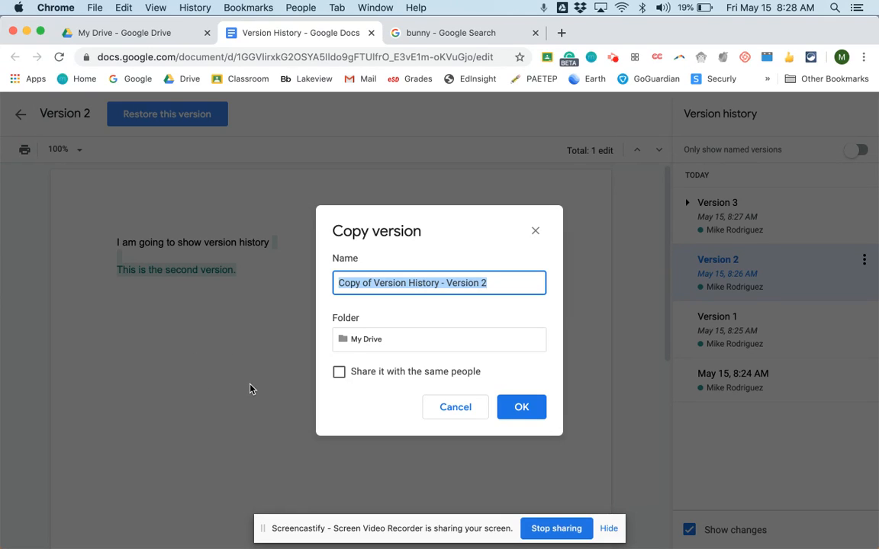
{"action": "left_click", "coordinate": [445, 406]}
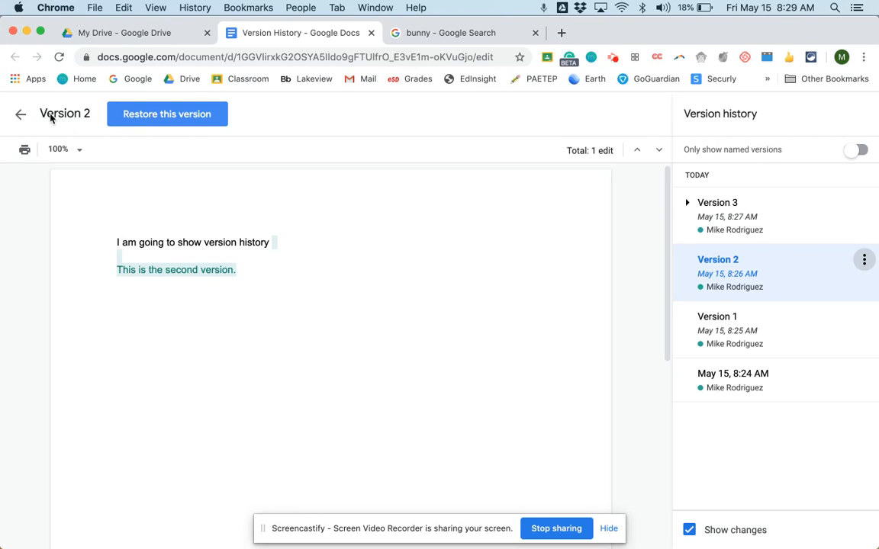
{"action": "left_click", "coordinate": [26, 114]}
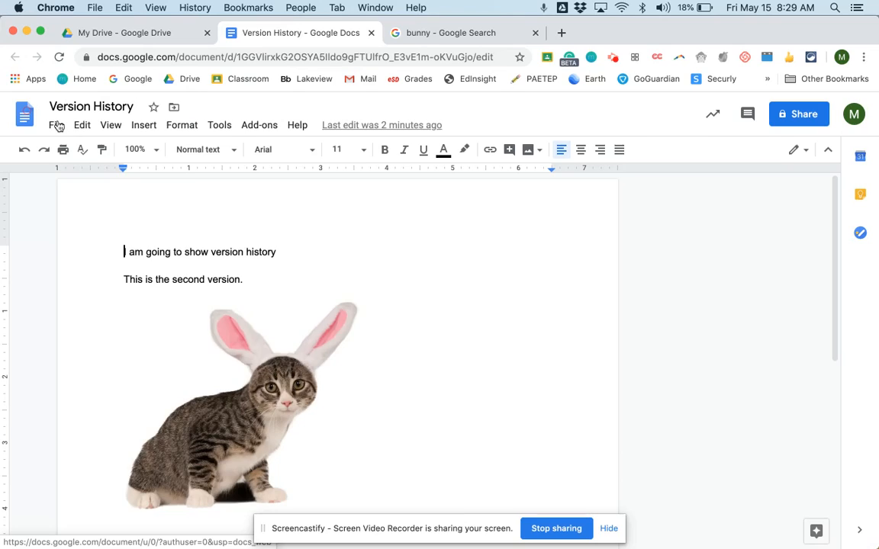
{"action": "left_click", "coordinate": [57, 125]}
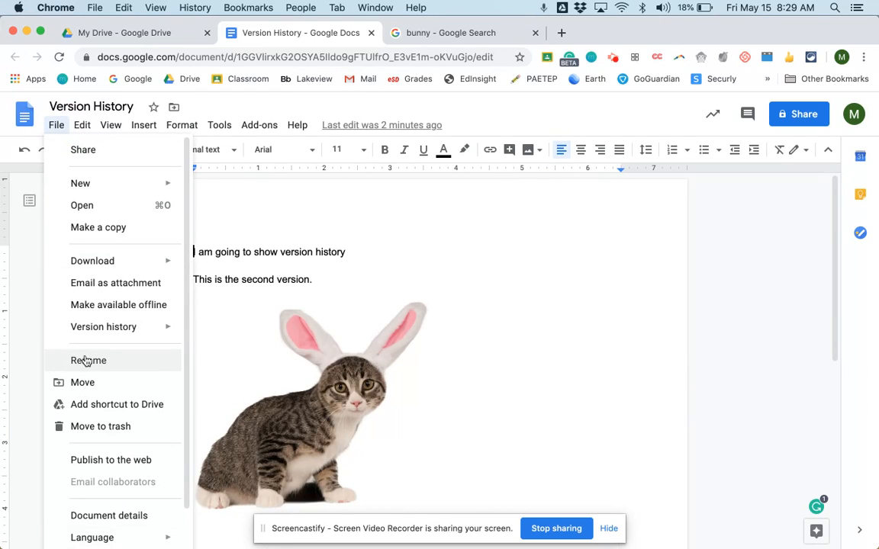
{"action": "mouse_move", "coordinate": [133, 329]}
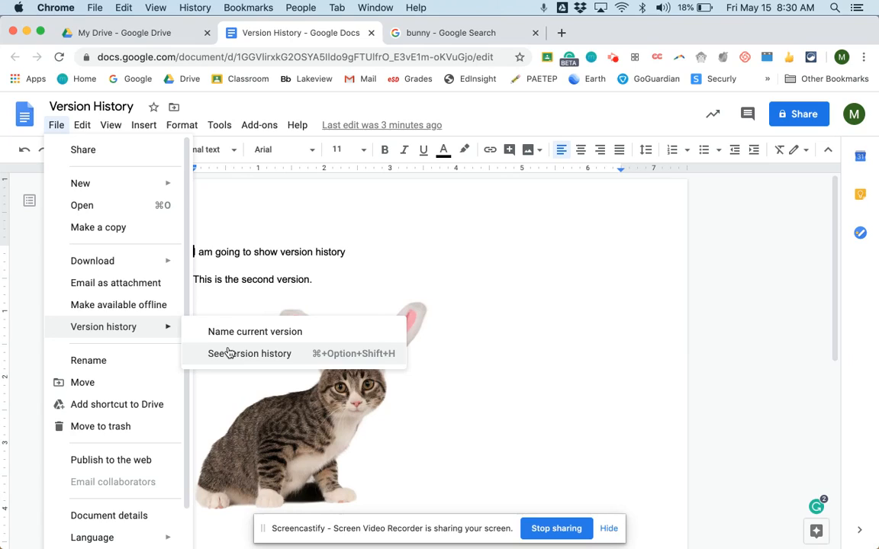
{"action": "left_click", "coordinate": [422, 247]}
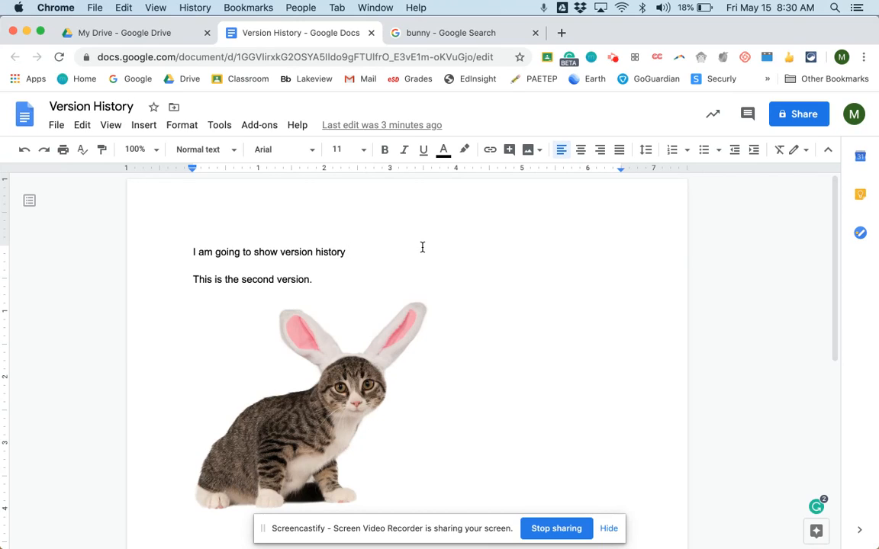
{"action": "left_click", "coordinate": [345, 282]}
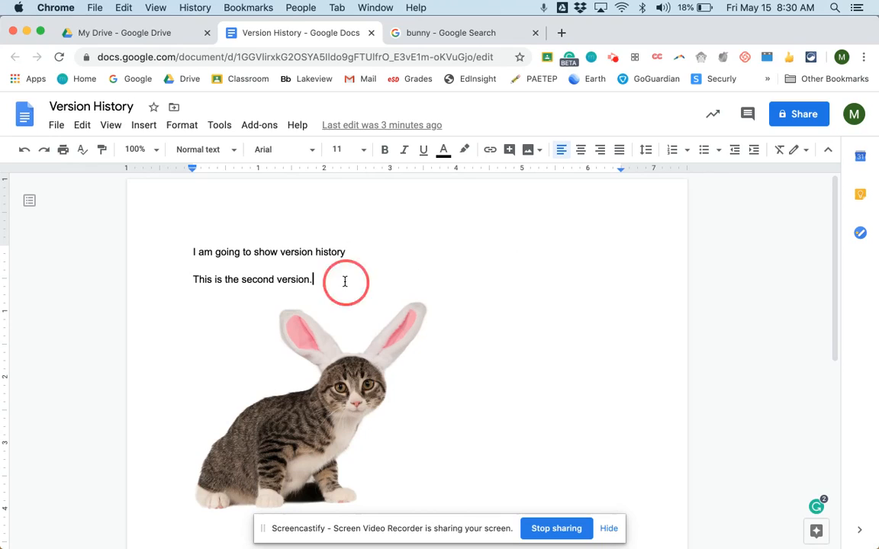
{"action": "left_click", "coordinate": [367, 251]}
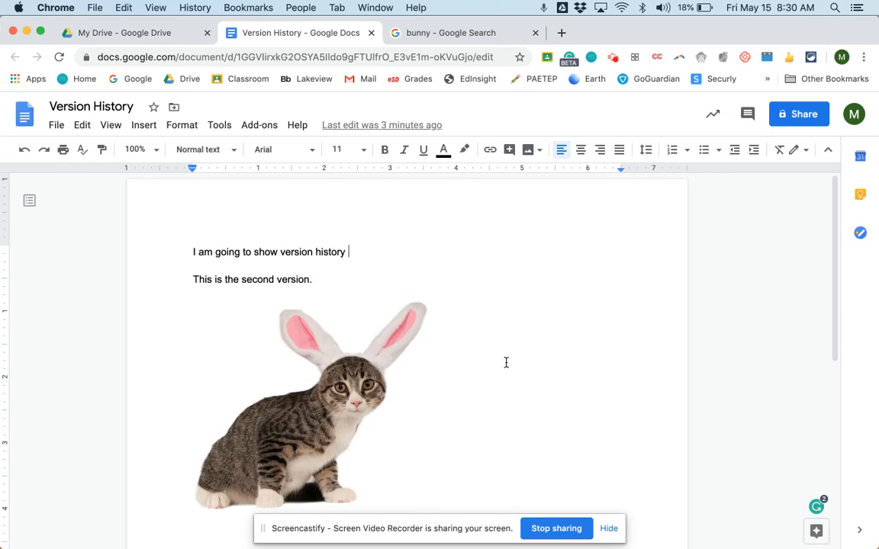